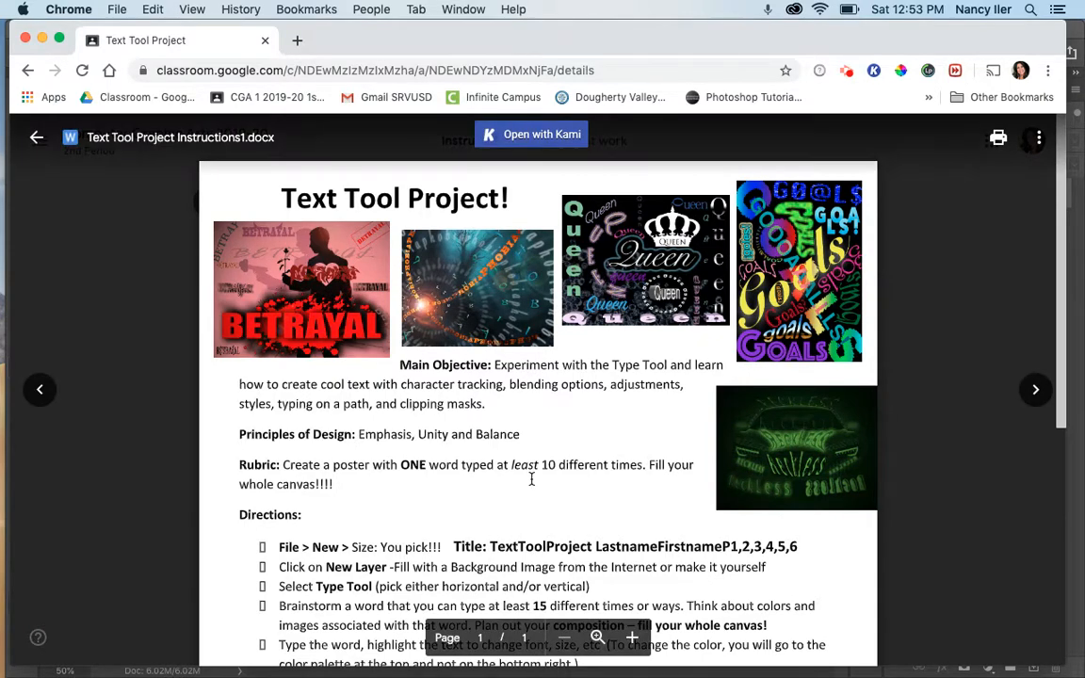
# Read the project's title, objective, rubric and directions, then close the instructions preview
pyautogui.scroll(-2, 531, 478)
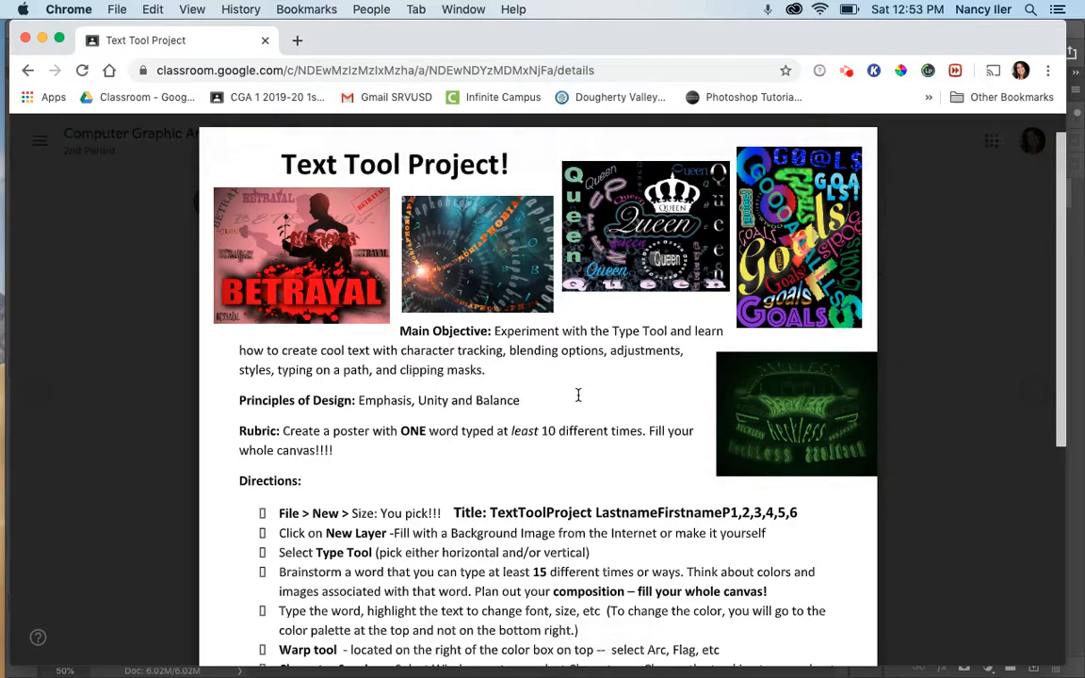
pyautogui.scroll(-5, 558, 384)
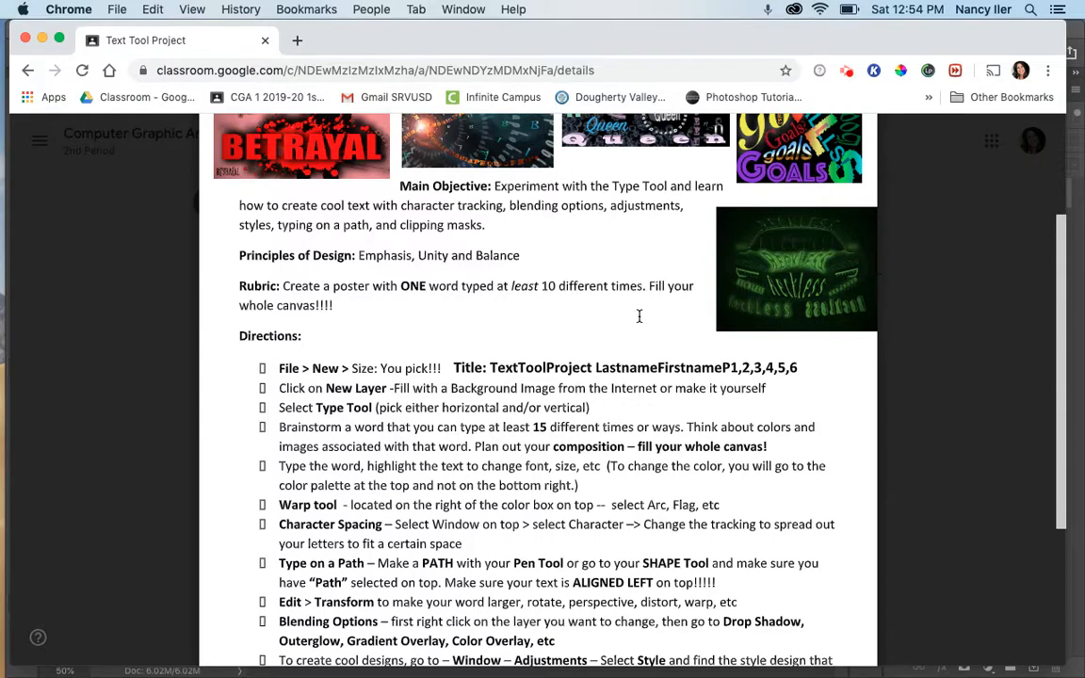
pyautogui.scroll(1, 670, 327)
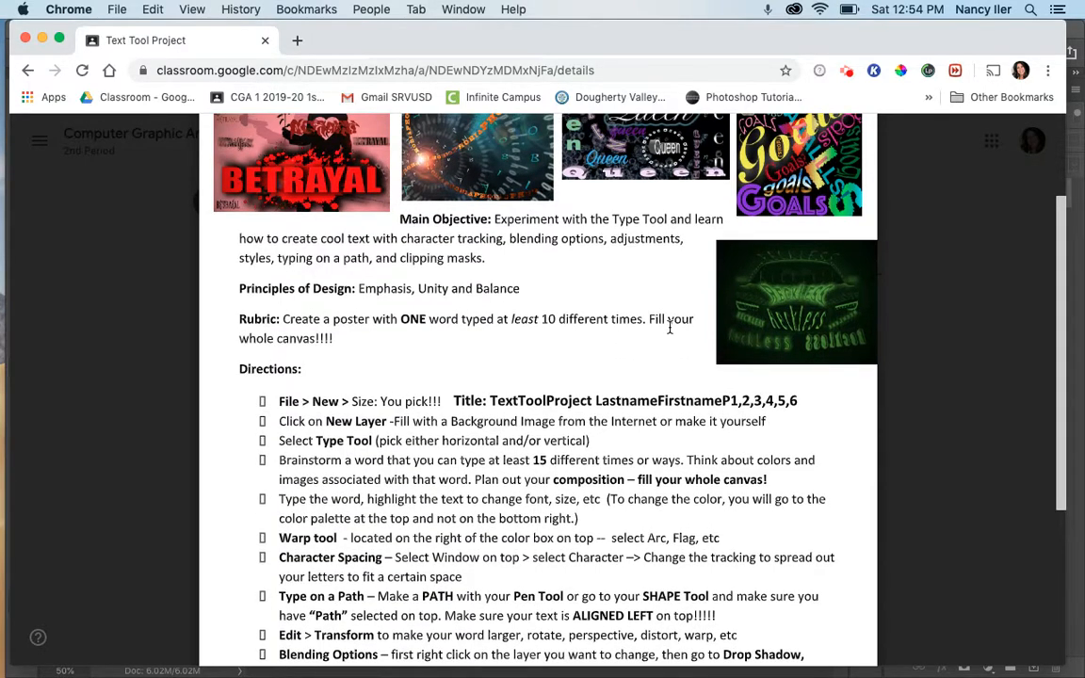
pyautogui.scroll(4, 670, 327)
pyautogui.scroll(-5, 669, 327)
pyautogui.scroll(-3, 669, 327)
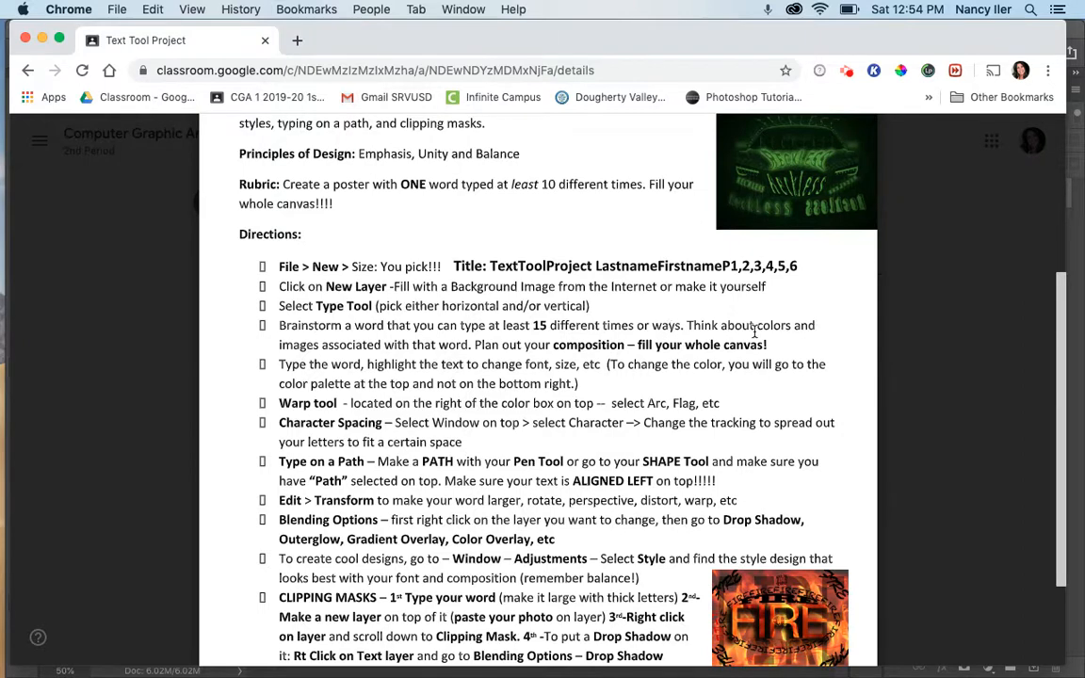
pyautogui.scroll(-1, 810, 378)
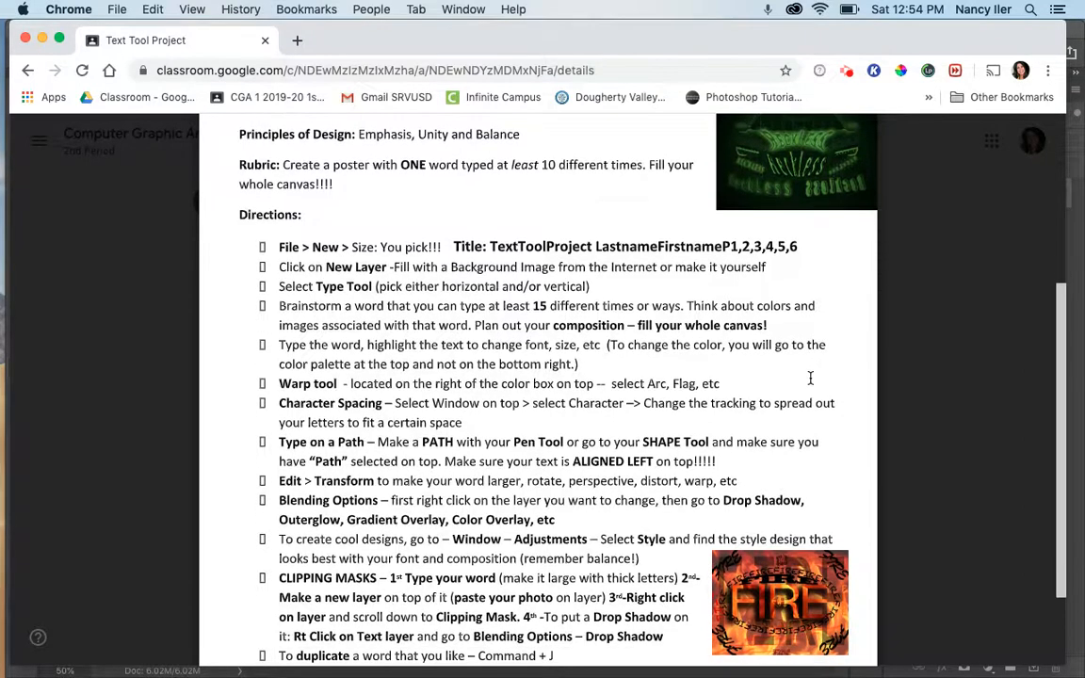
pyautogui.scroll(-1, 811, 378)
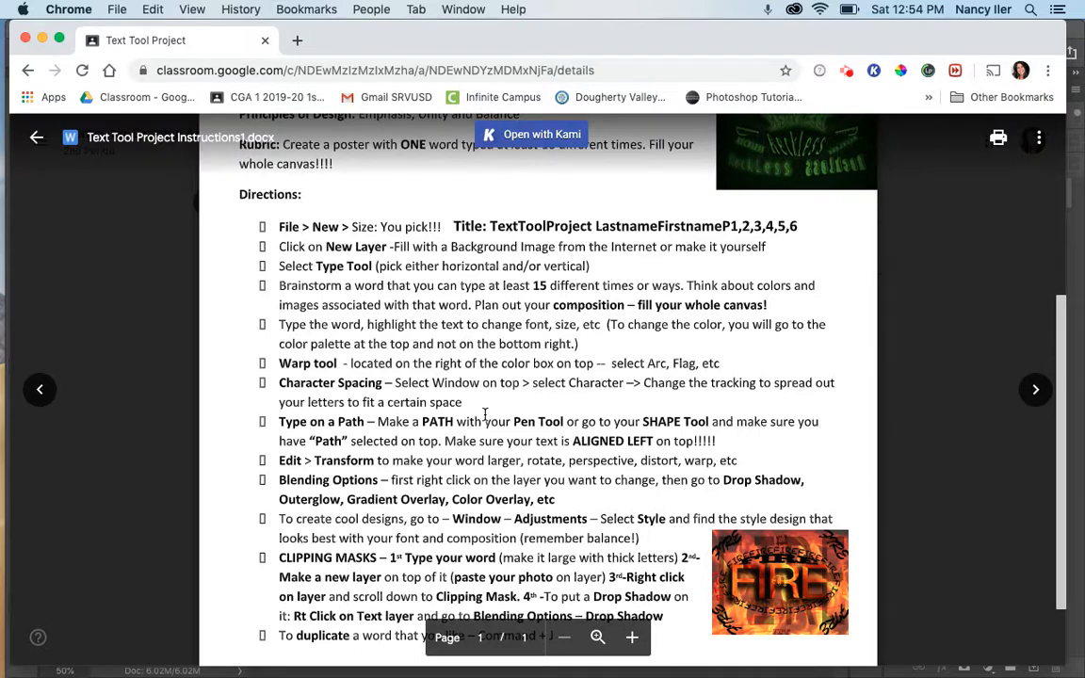
pyautogui.scroll(-2, 485, 415)
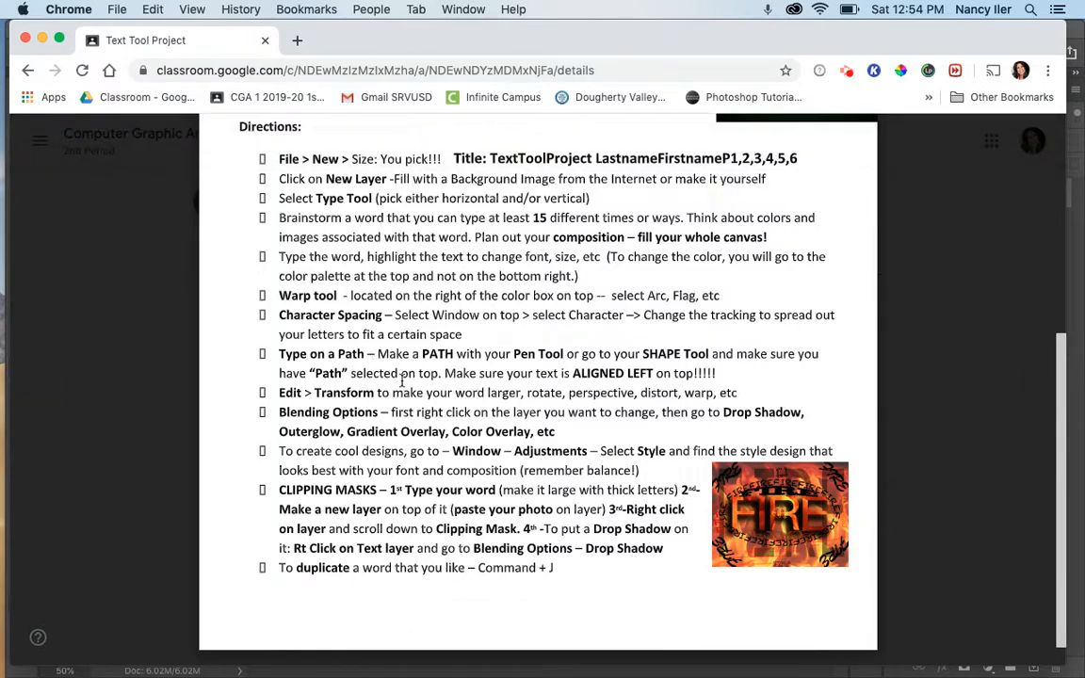
pyautogui.scroll(4, 481, 401)
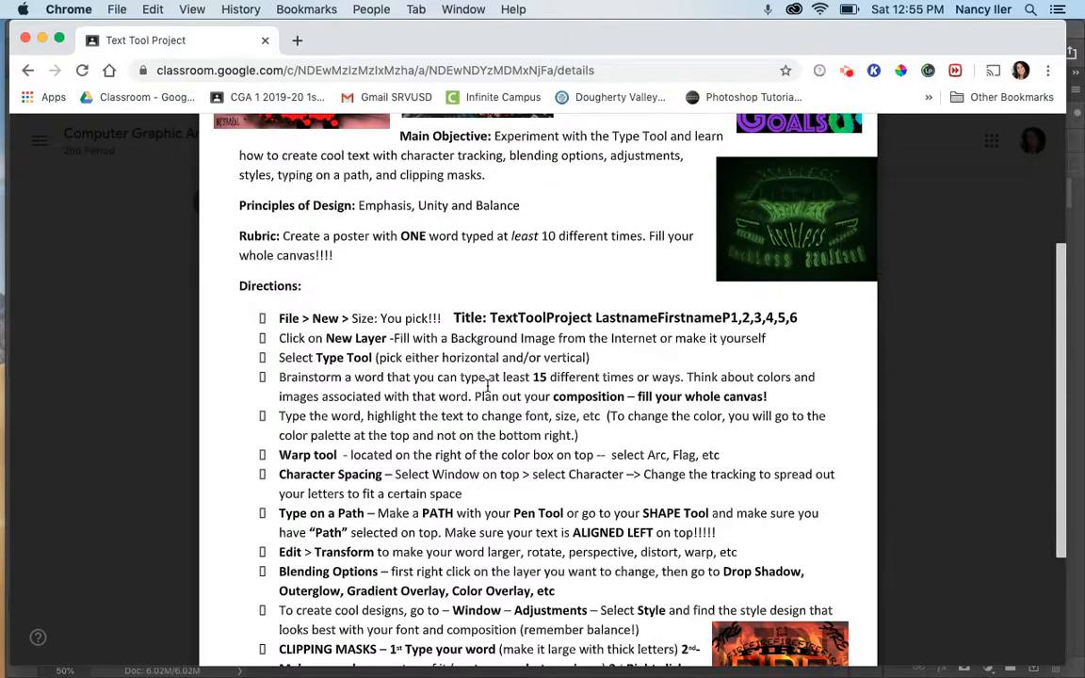
pyautogui.scroll(5, 487, 383)
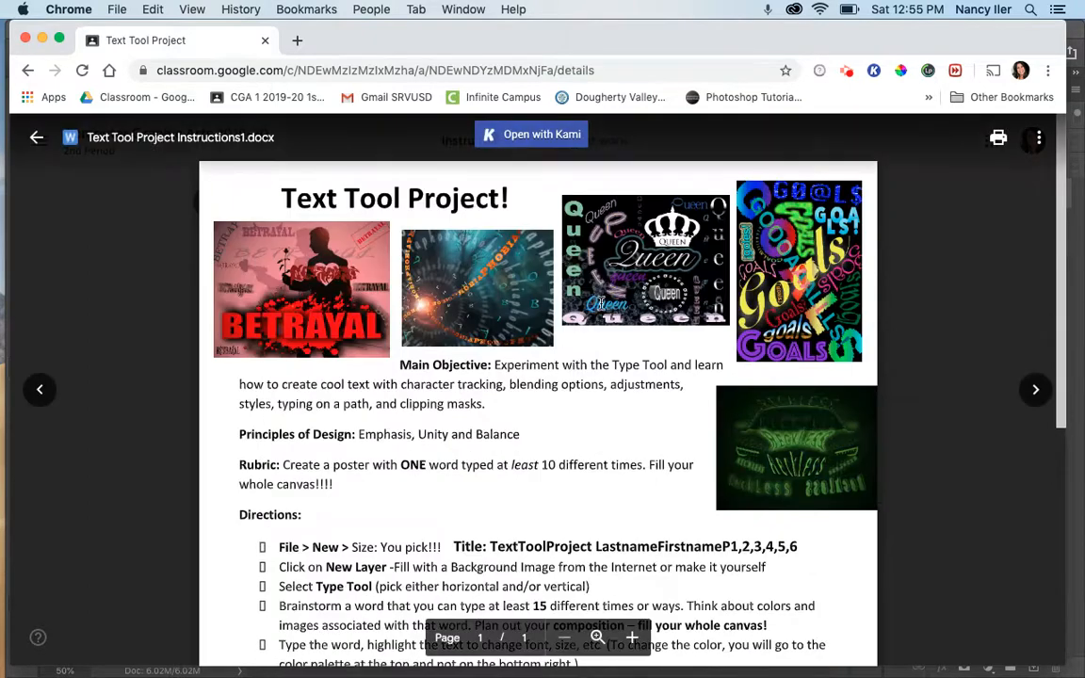
pyautogui.click(38, 138)
# Open the Amazing Text Art Student Examples deck and view slides 1 through 4
pyautogui.click(713, 458)
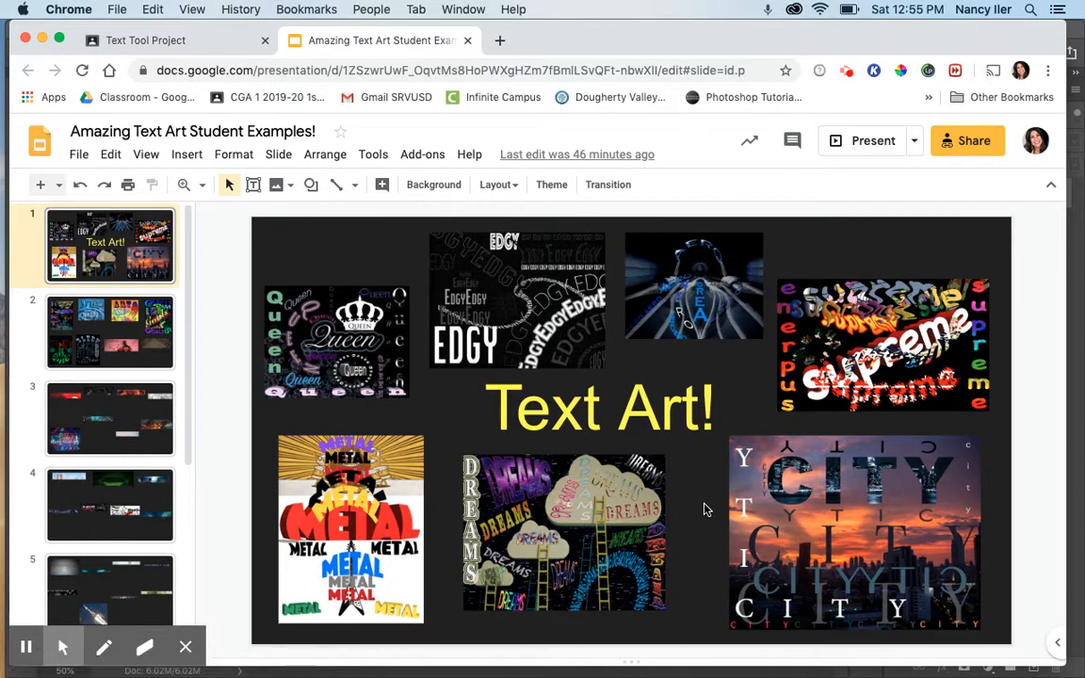
pyautogui.press('Down')
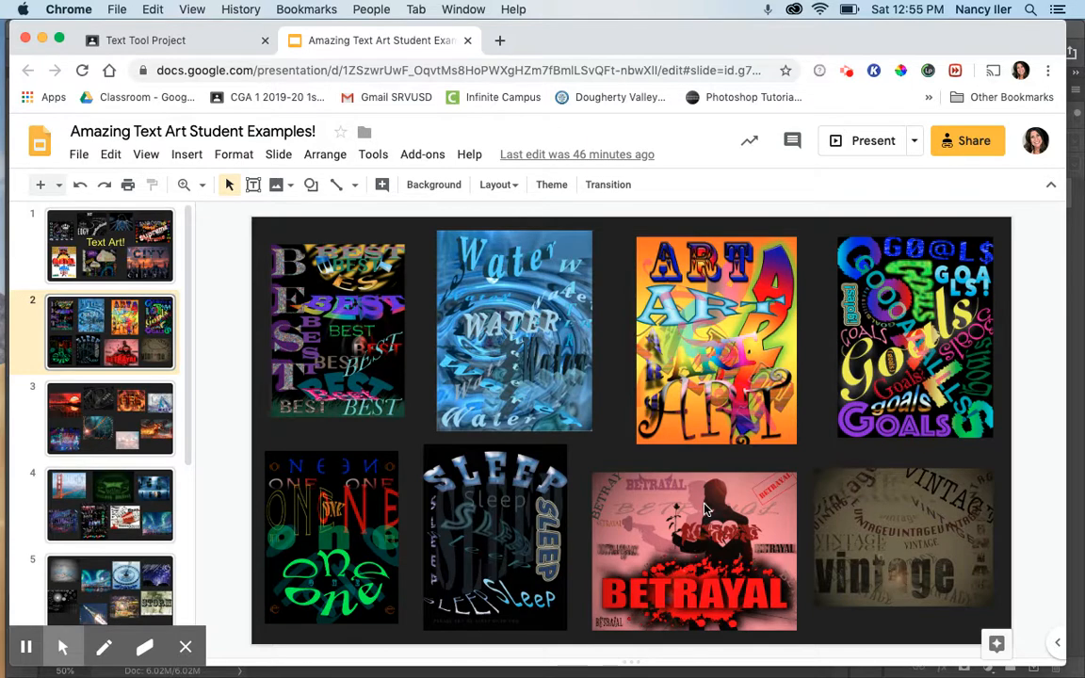
pyautogui.press('Down')
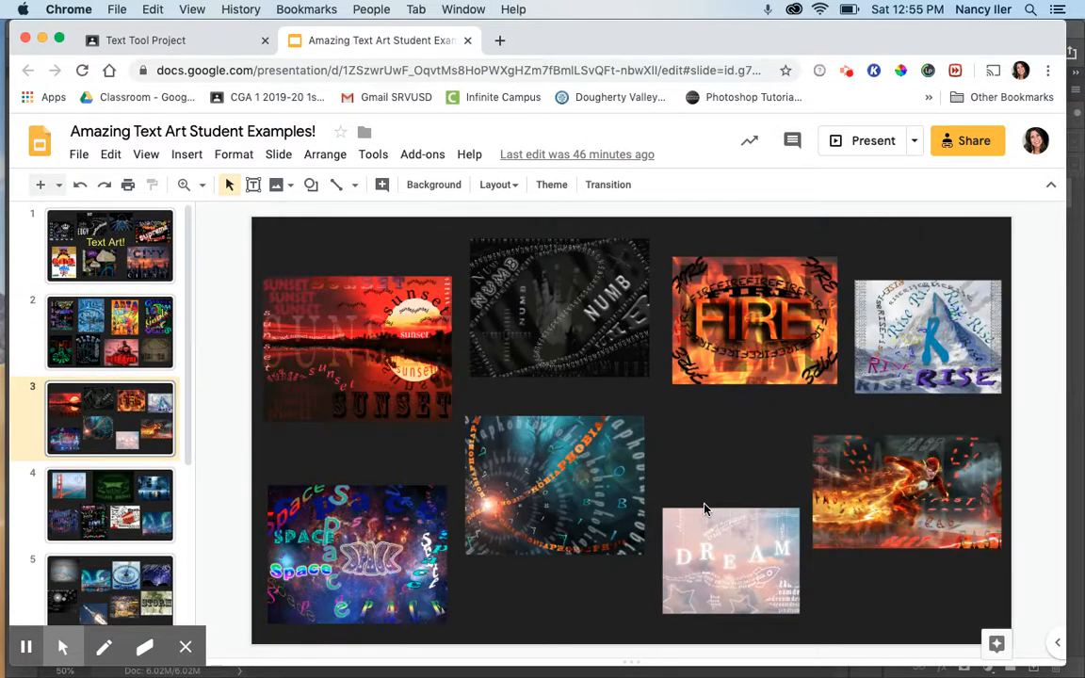
pyautogui.press('Down')
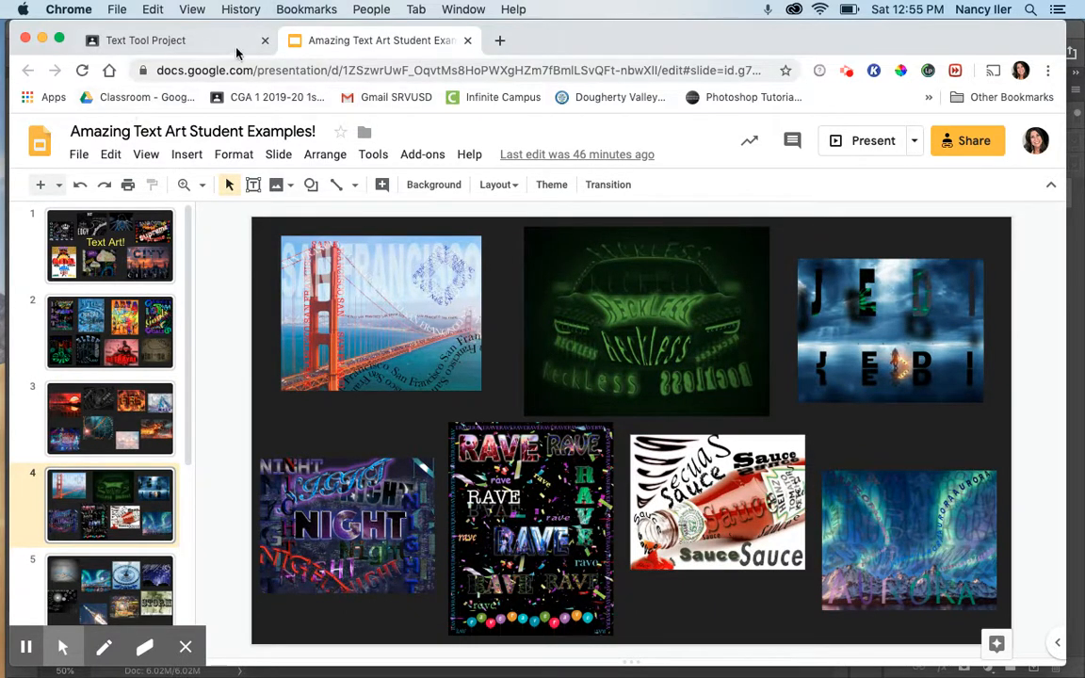
pyautogui.click(193, 43)
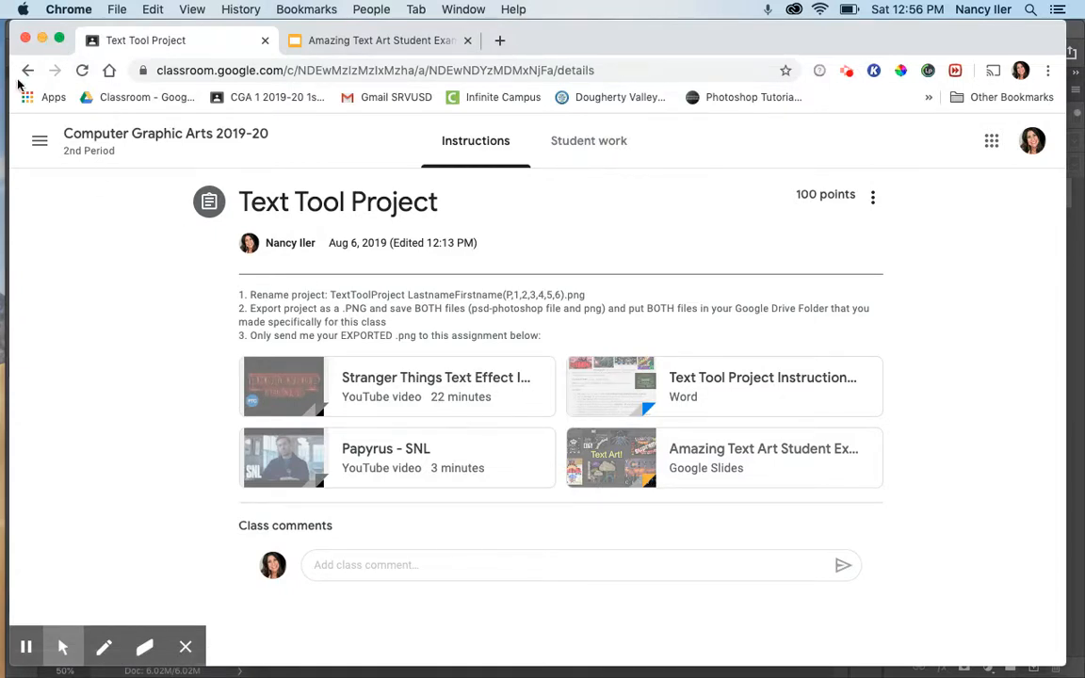
# Preview Text Tool Project Instructions again, then minimize the browser to reveal Photoshop
pyautogui.click(617, 386)
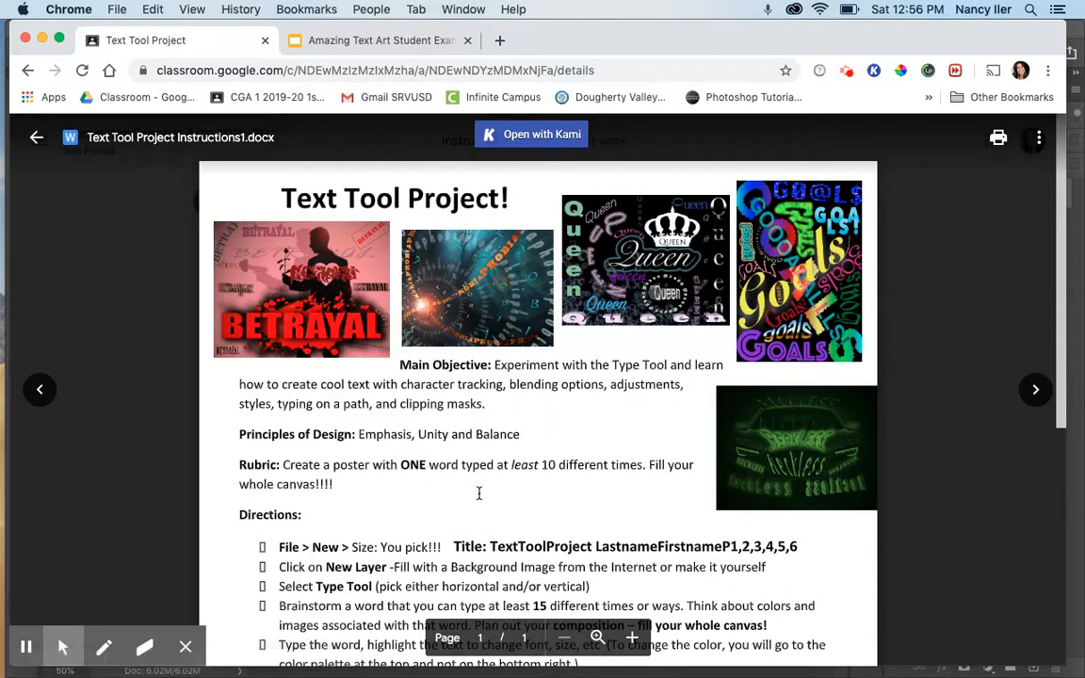
pyautogui.click(43, 40)
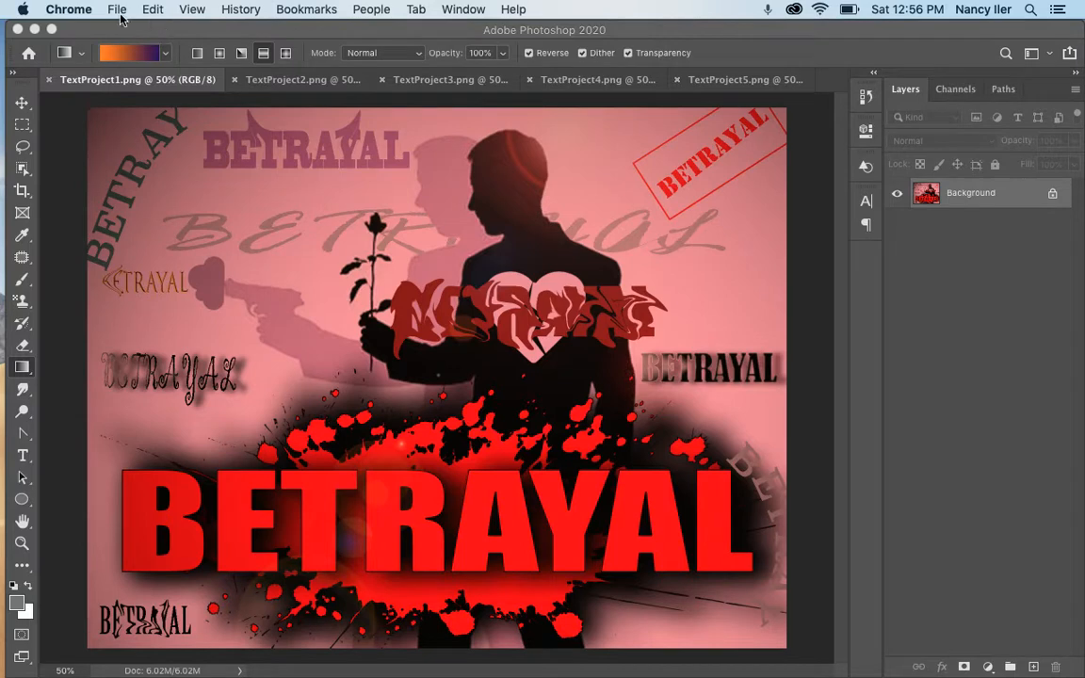
# Start a new document, browse the Photo, Print and Web presets, and settle on Print's Letter 8.5 × 11 in, 300 ppi
pyautogui.click(889, 324)
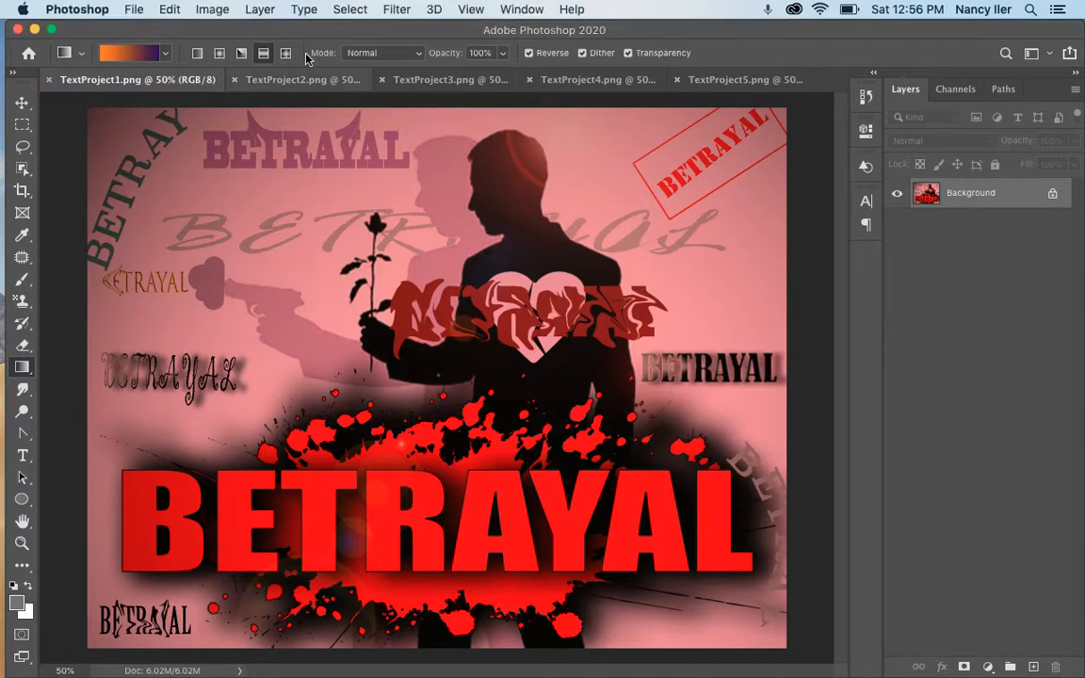
pyautogui.click(134, 11)
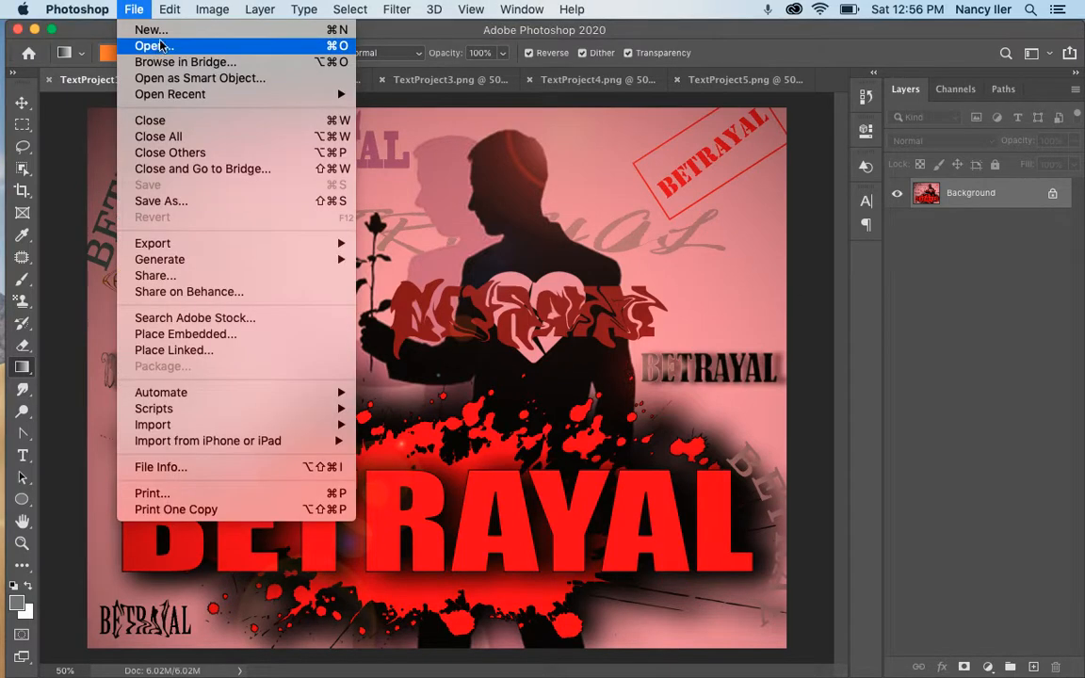
pyautogui.click(147, 32)
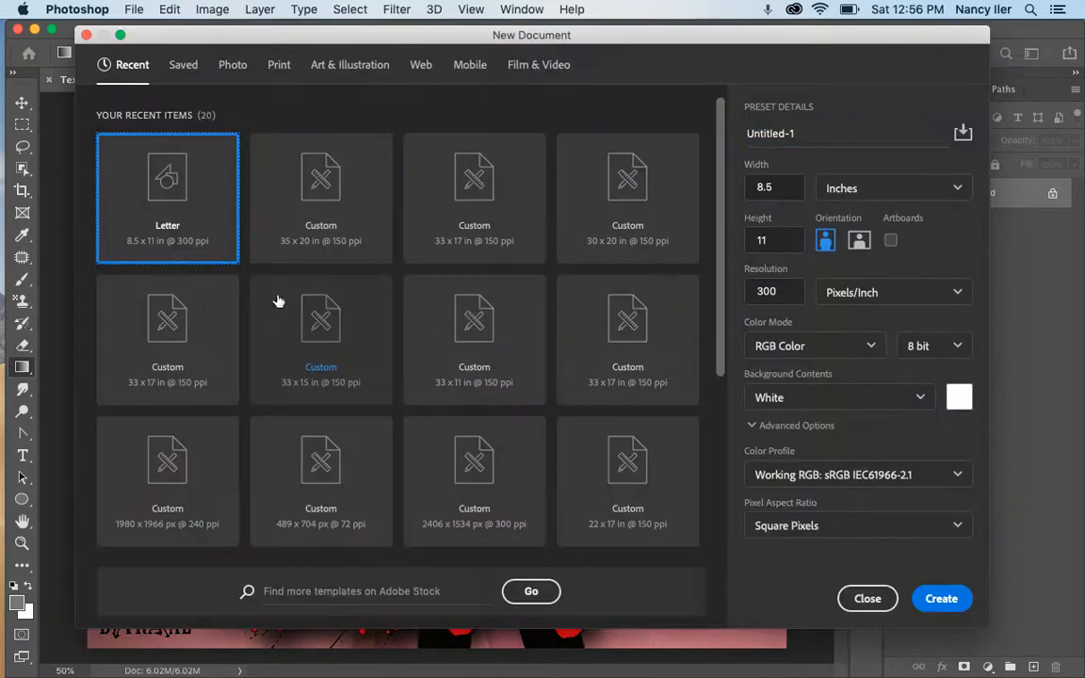
pyautogui.click(224, 66)
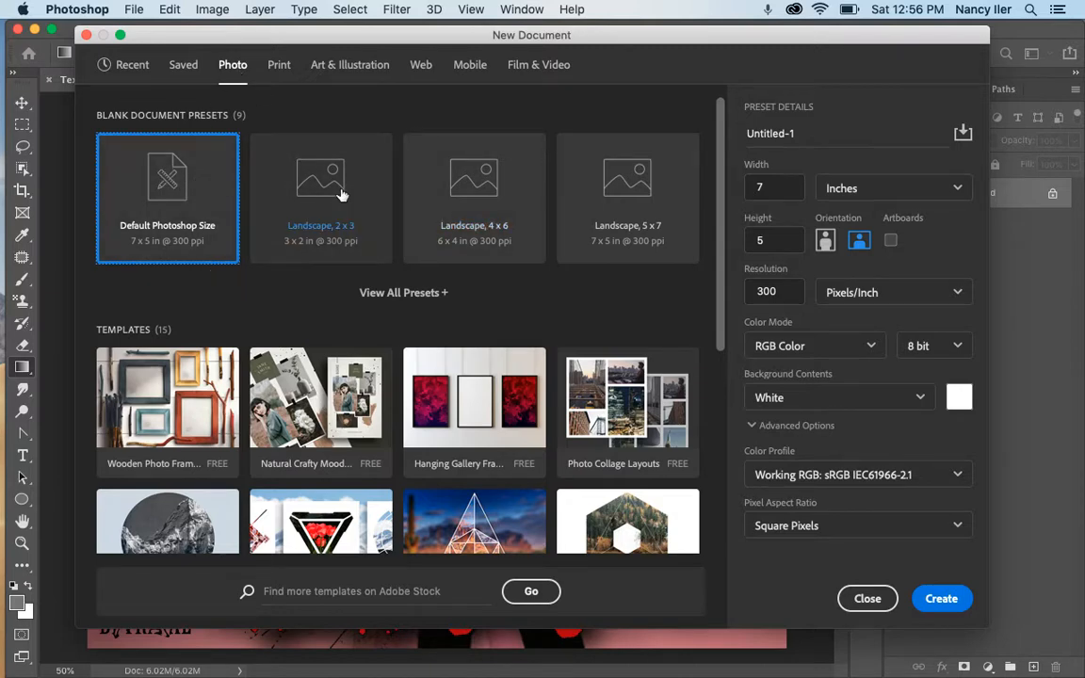
pyautogui.click(280, 64)
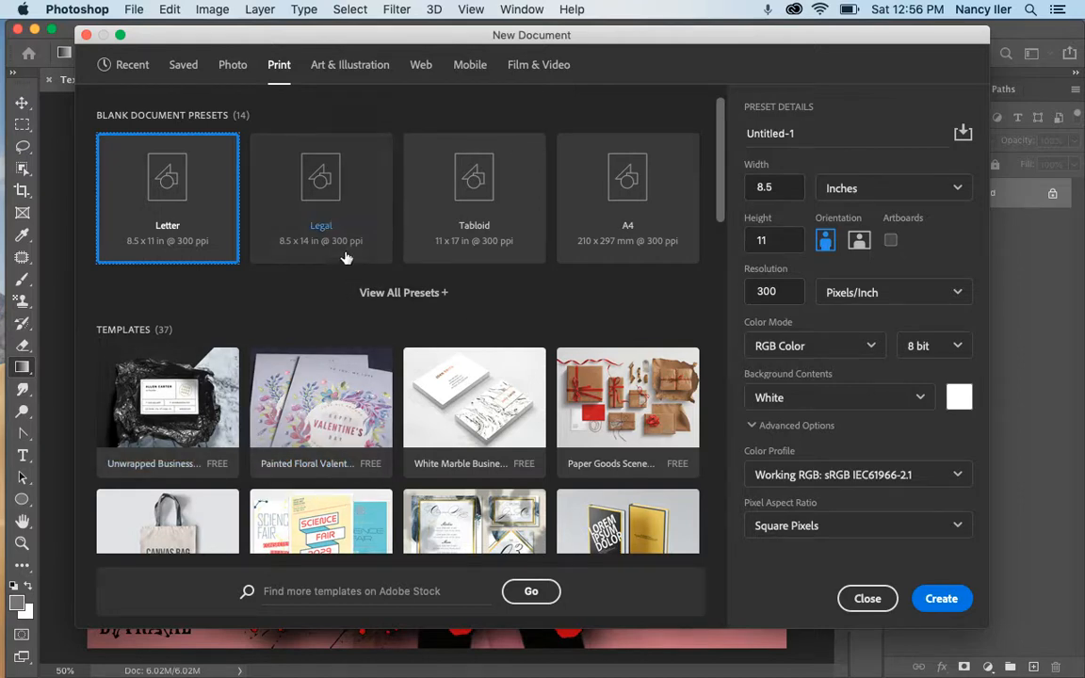
pyautogui.click(418, 65)
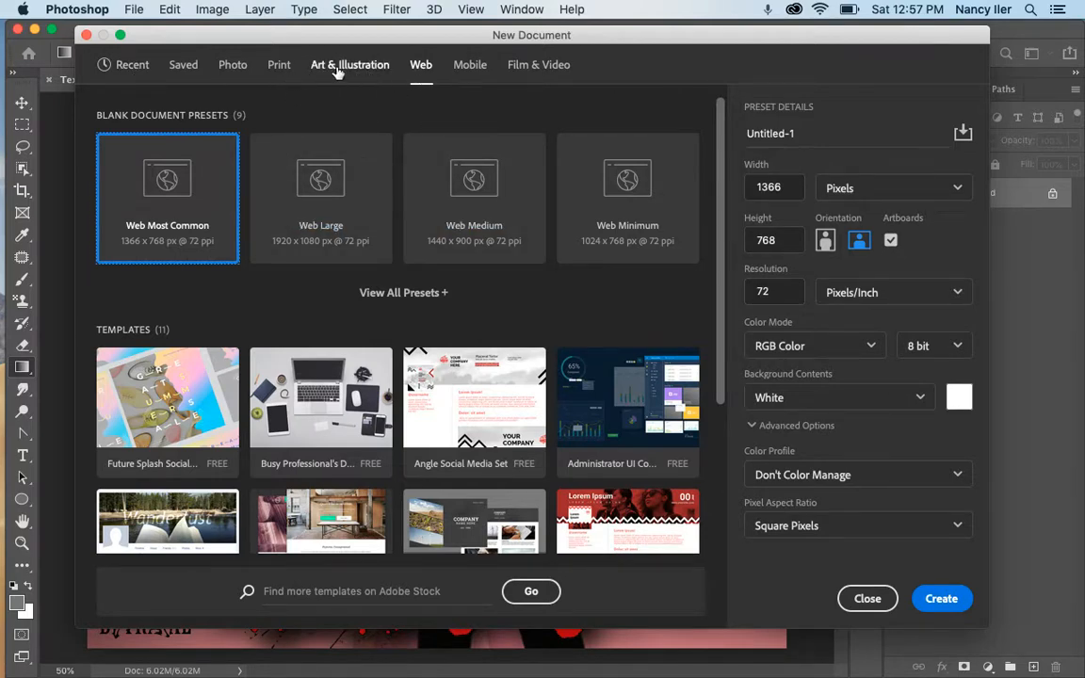
pyautogui.click(279, 66)
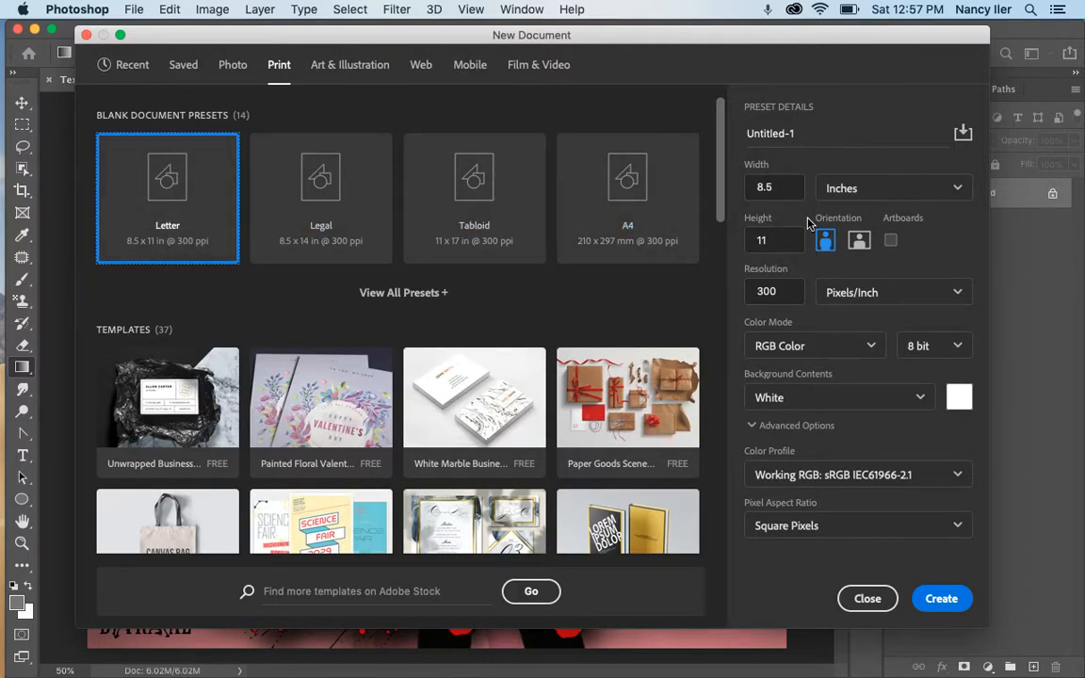
# Name the document TextToolProject with student name and period, set resolution to 150 ppi, and create it
pyautogui.click(805, 133)
pyautogui.click(805, 133)
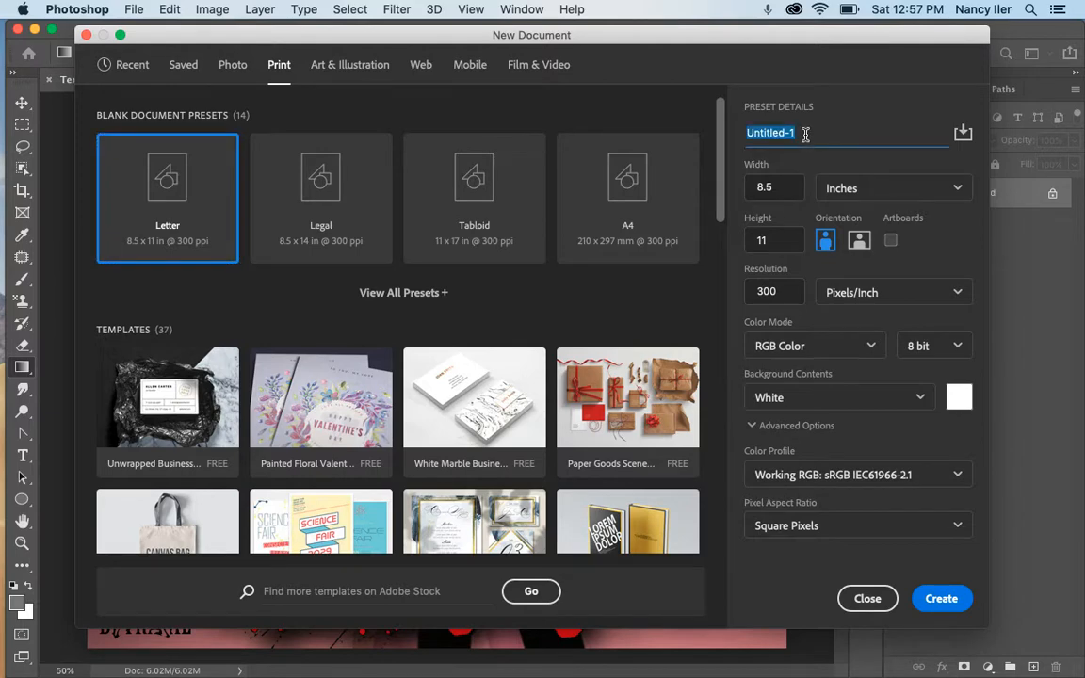
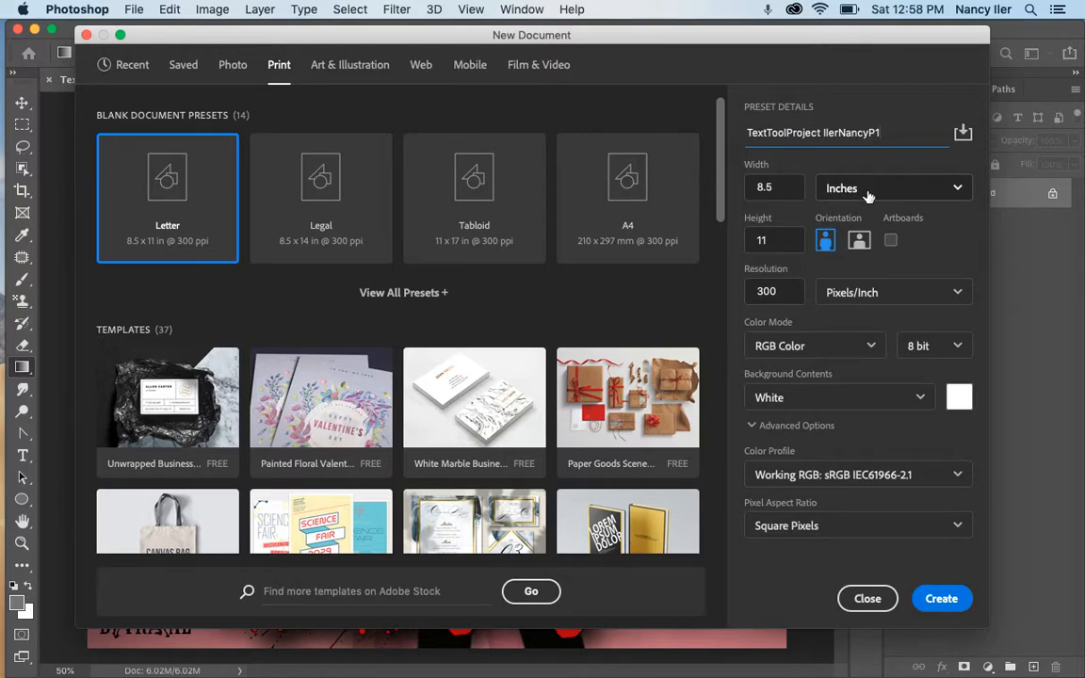
pyautogui.doubleClick(780, 290)
pyautogui.write('150')
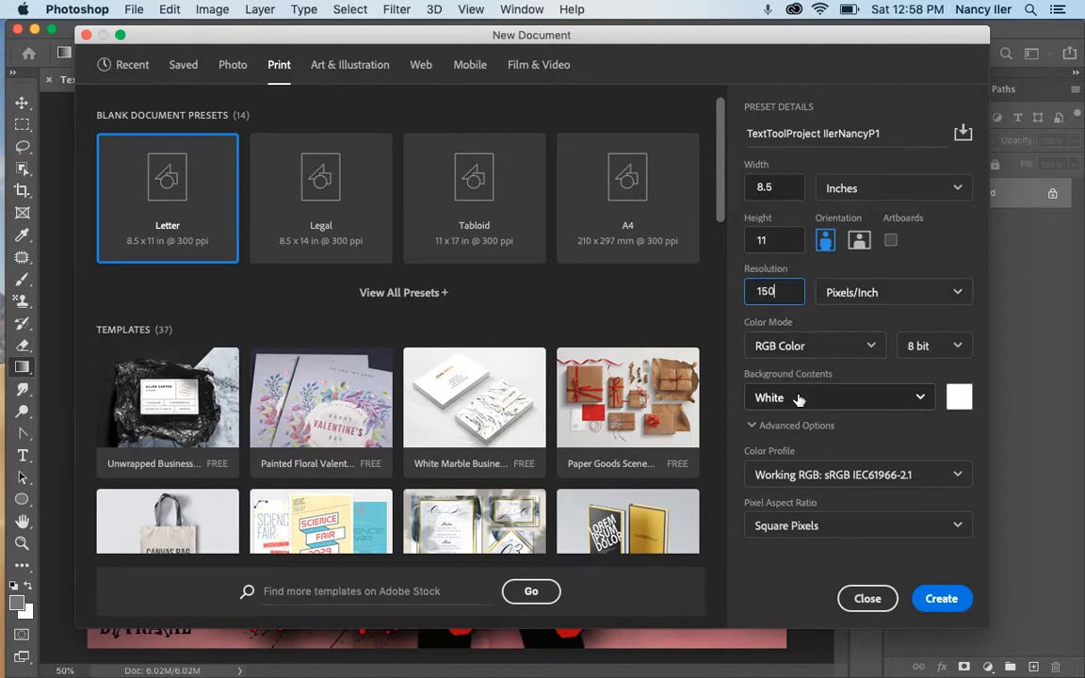
pyautogui.click(949, 599)
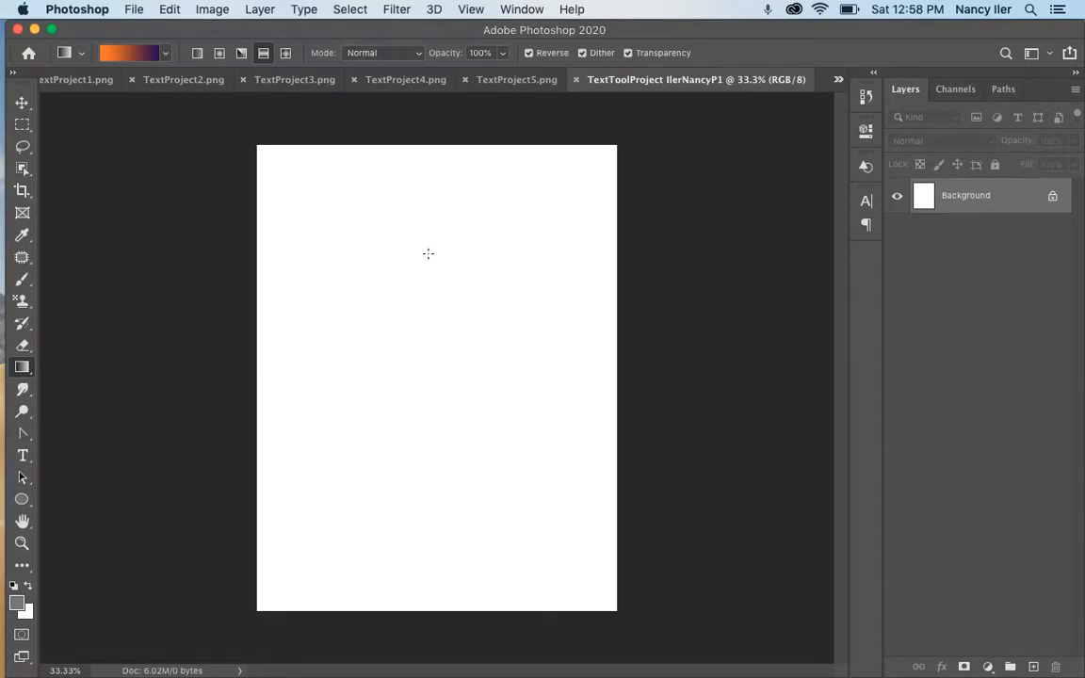
# Unlock the Background as Layer 0, add empty Layer 1, and accept the reversed Violet, Orange gradient
pyautogui.click(1052, 195)
pyautogui.press('alt+shift+super+n')
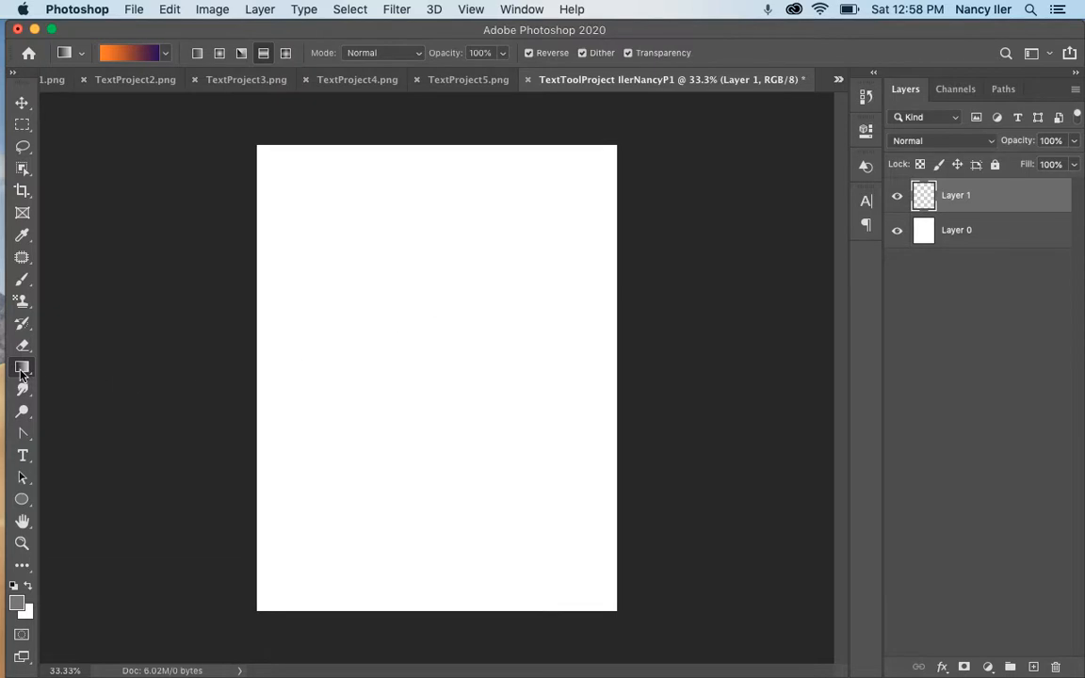
pyautogui.click(134, 51)
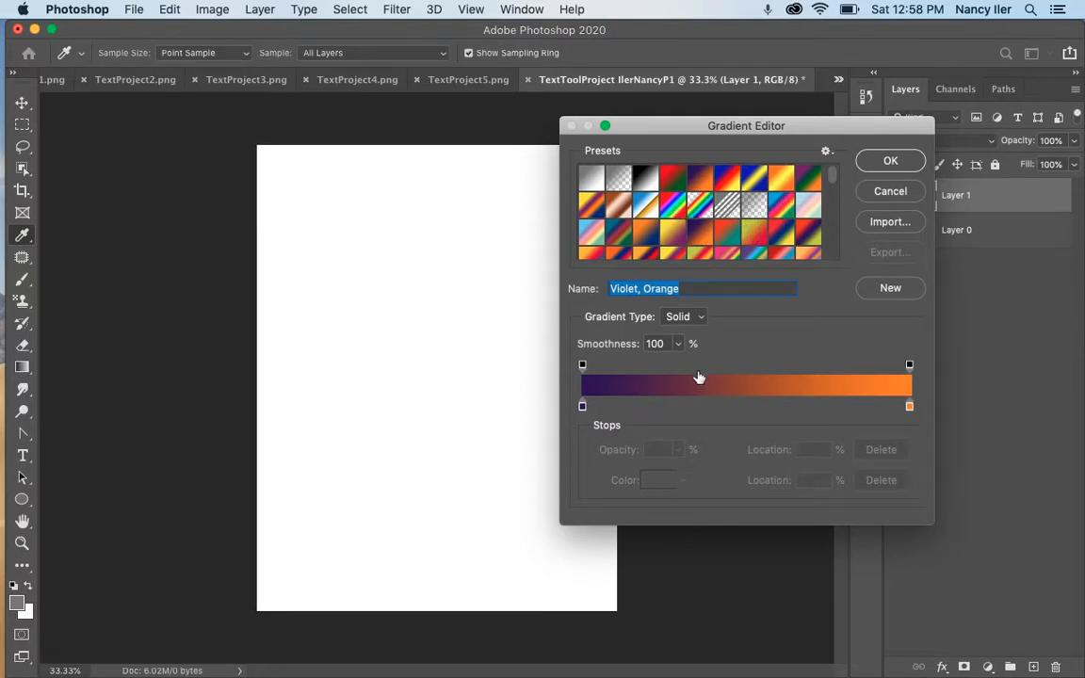
pyautogui.click(890, 162)
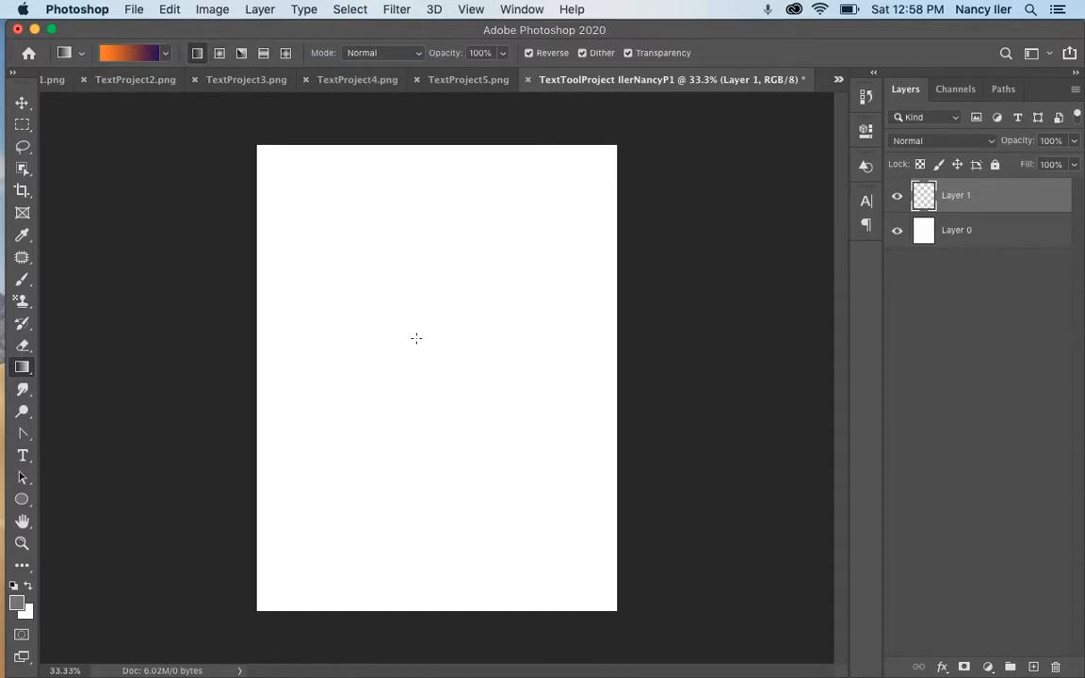
# Draw a reflected orange-to-violet gradient across Layer 1, then add an empty Layer 2 above it
pyautogui.moveTo(422, 363); pyautogui.dragTo(404, 558)
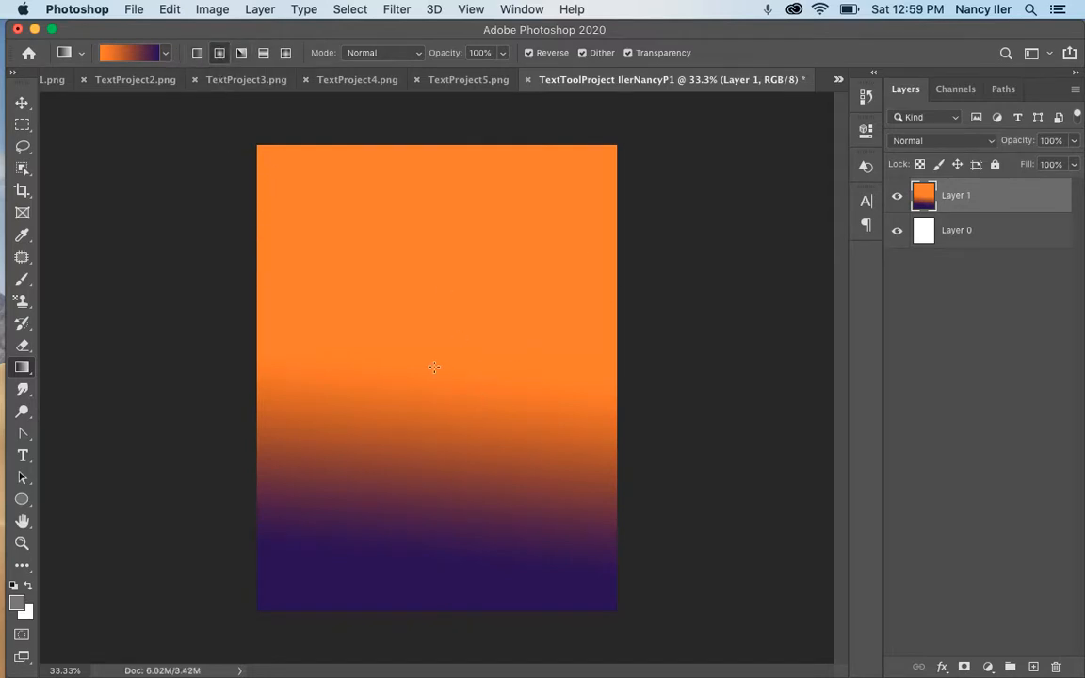
pyautogui.moveTo(435, 366); pyautogui.dragTo(573, 204)
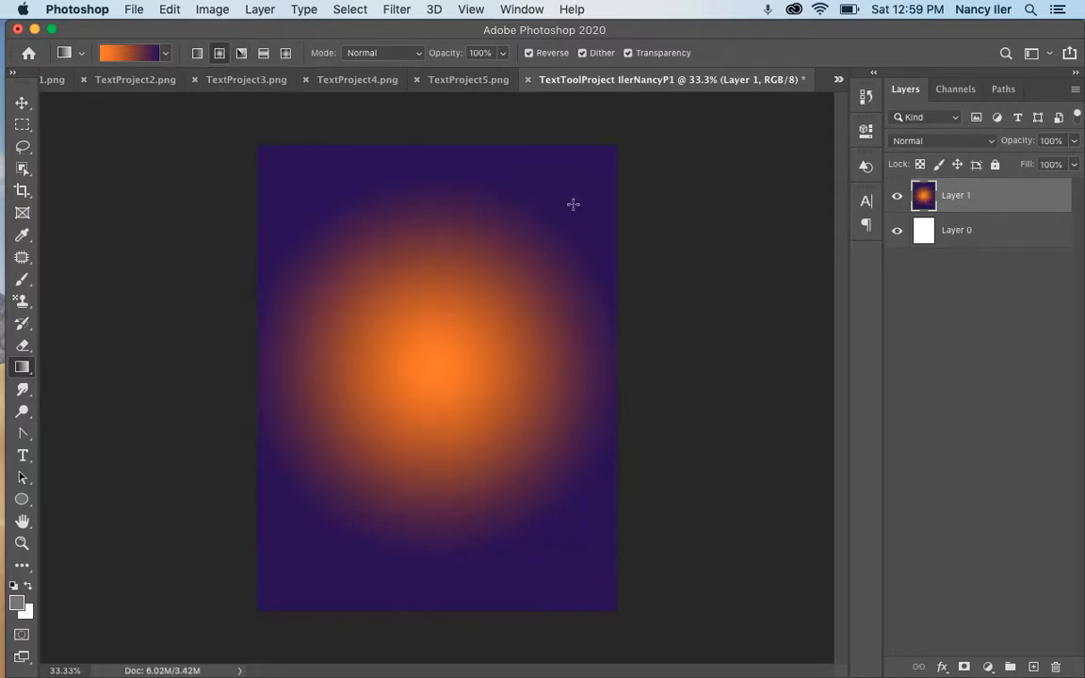
pyautogui.click(264, 53)
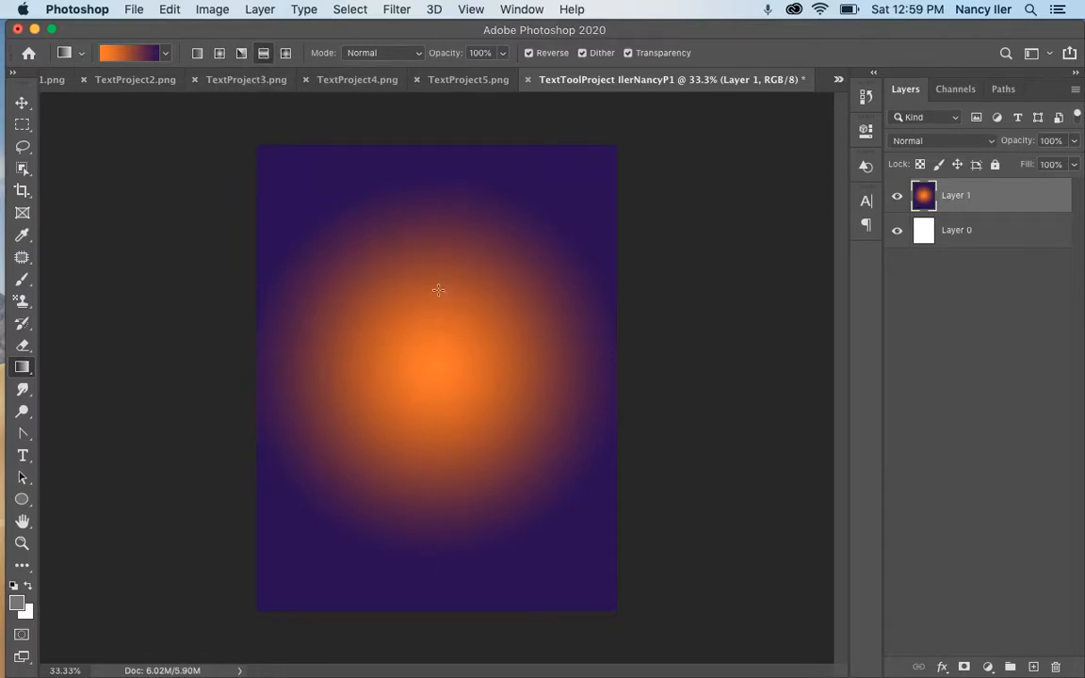
pyautogui.moveTo(432, 482); pyautogui.dragTo(432, 484)
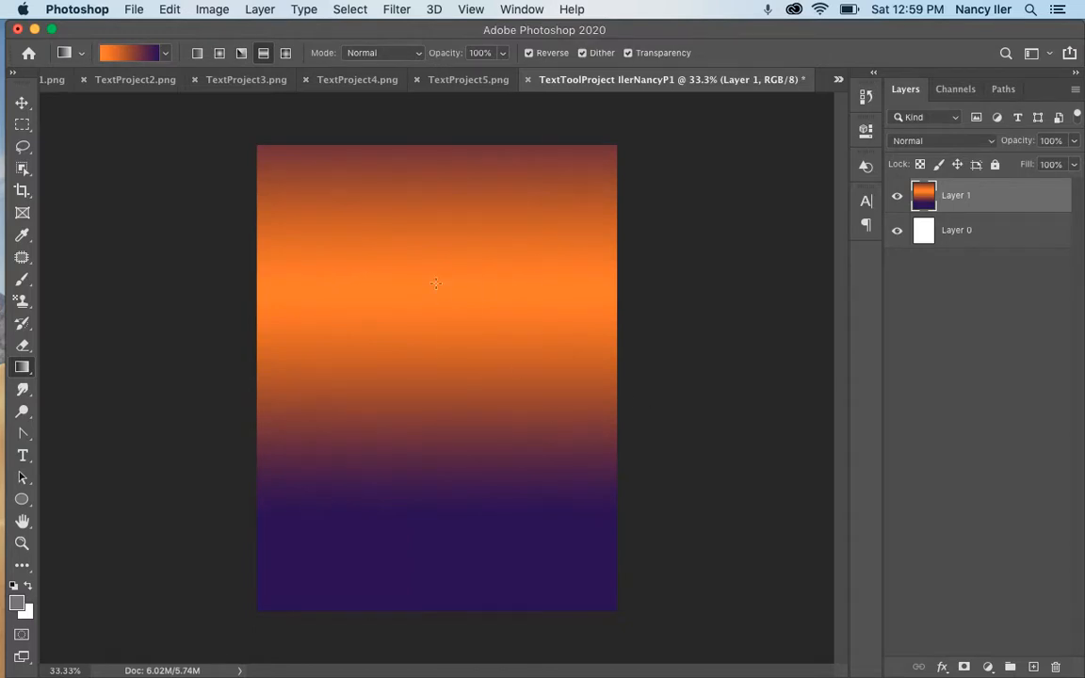
pyautogui.press('super+alt+shift+n')
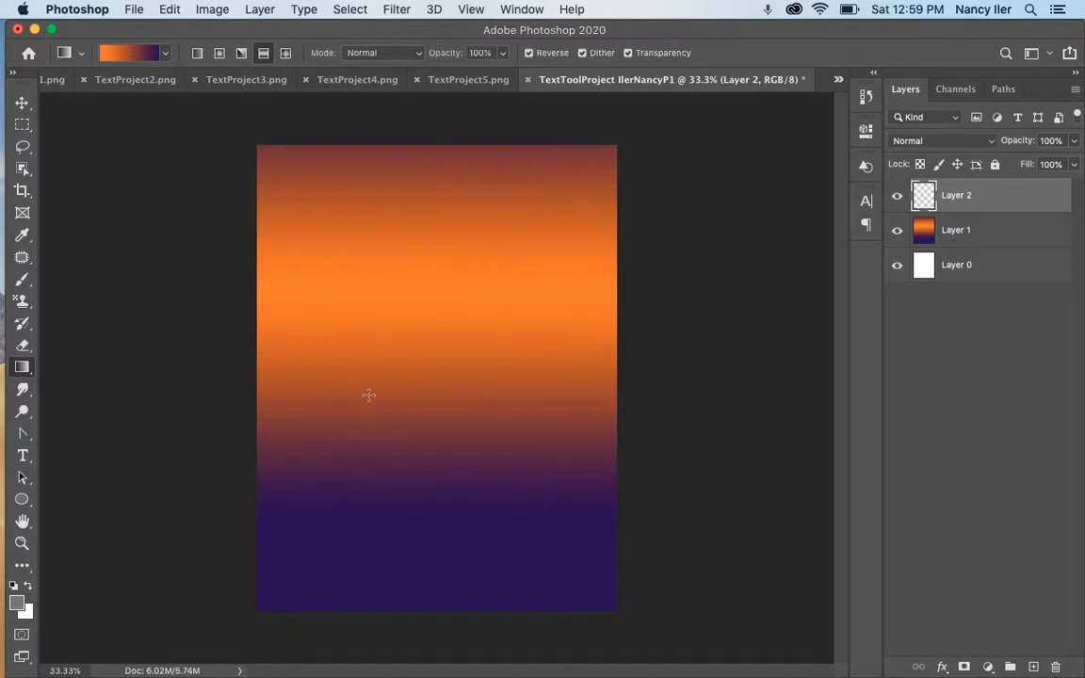
# Activate the Horizontal Type Tool, set to Papyrus Regular at 72 pt
pyautogui.click(23, 456)
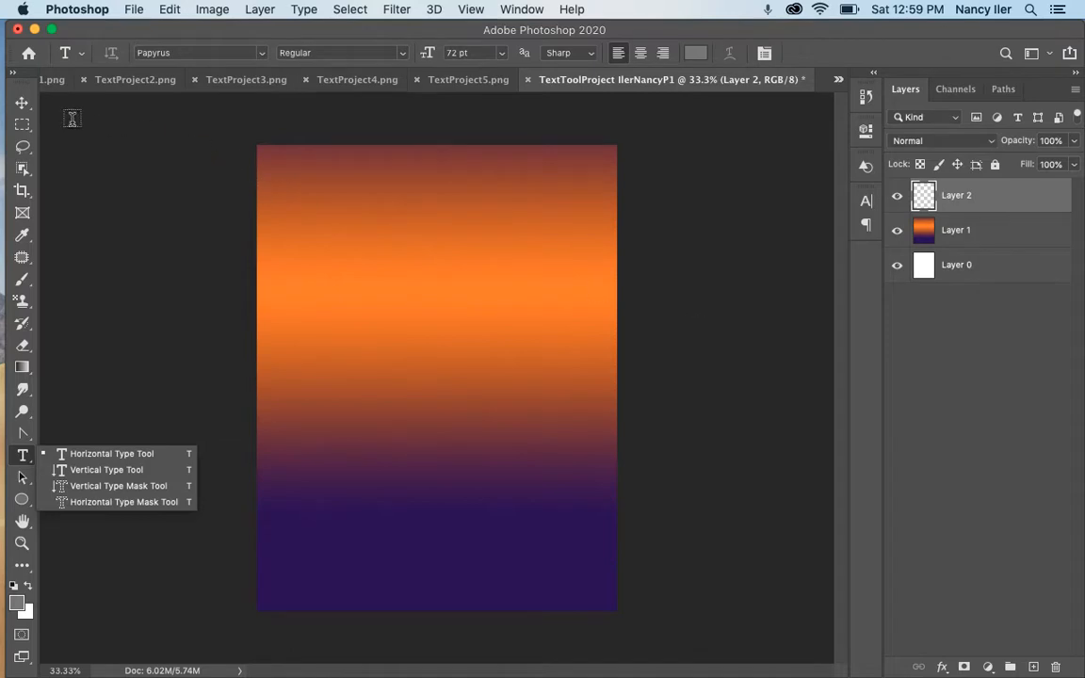
pyautogui.click(25, 105)
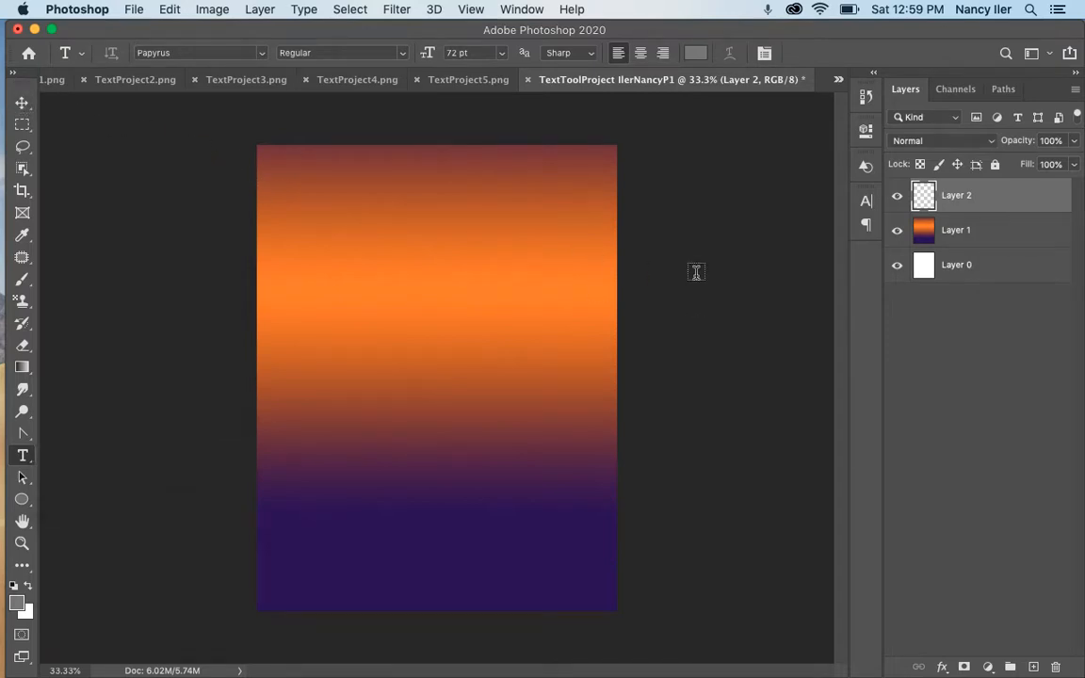
# Open Sunset copy.jpg and unlock its Background layer as Layer 0
pyautogui.click(135, 11)
pyautogui.click(141, 41)
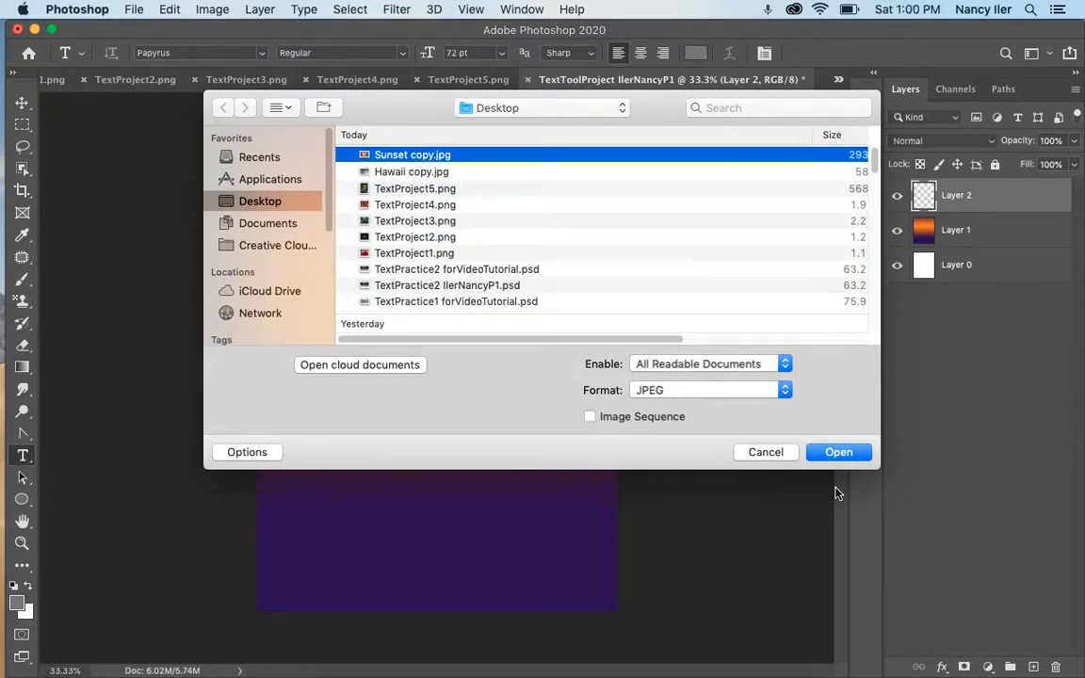
pyautogui.click(841, 454)
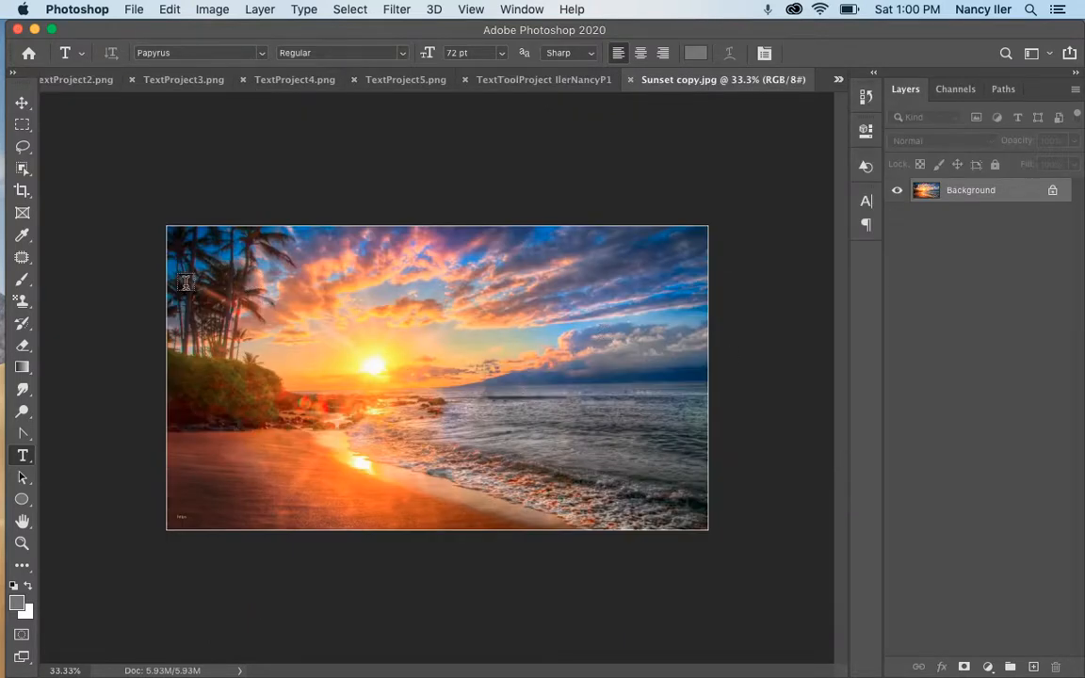
pyautogui.click(1054, 191)
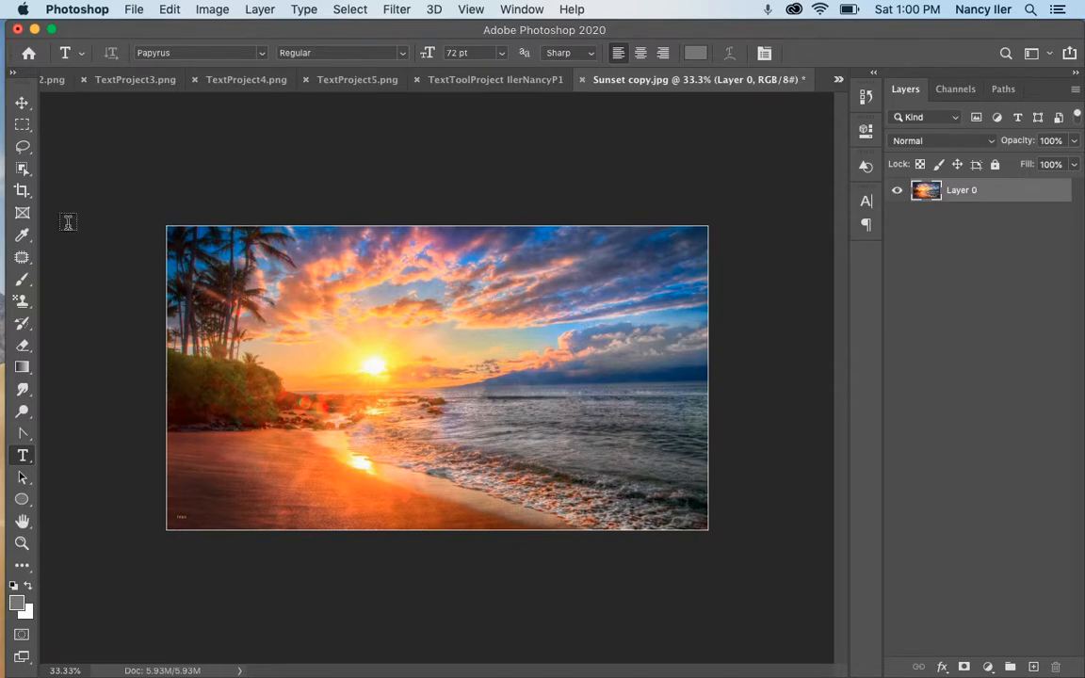
pyautogui.click(22, 191)
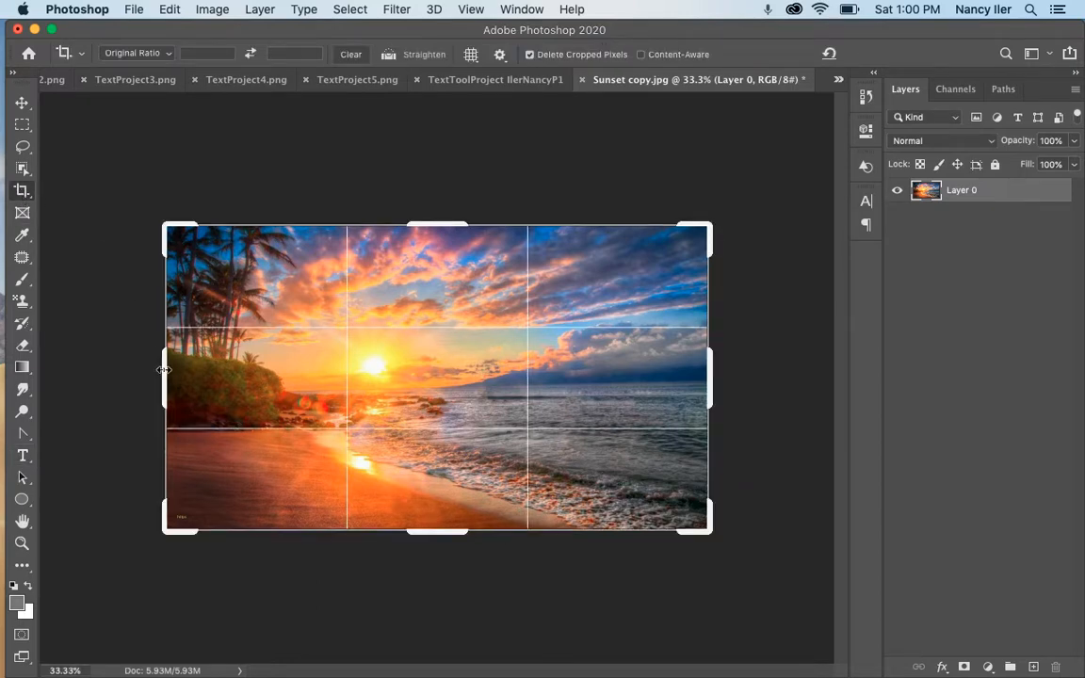
# Crop slivers off the photo's left and right edges, then add an empty Layer 1
pyautogui.moveTo(164, 370); pyautogui.dragTo(173, 373)
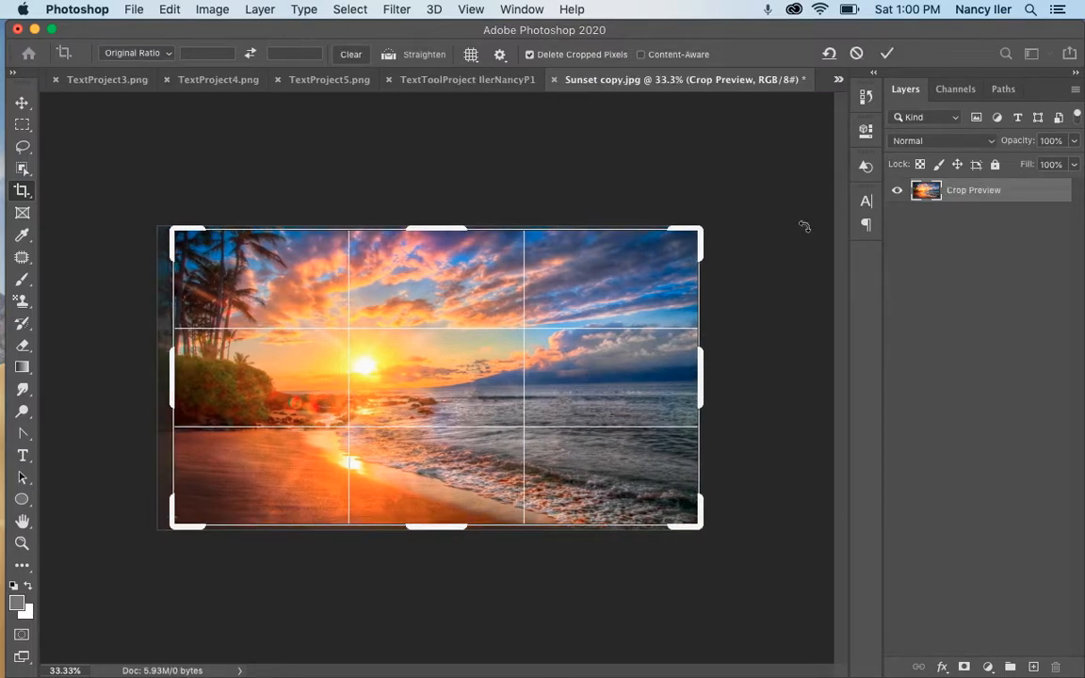
pyautogui.click(887, 53)
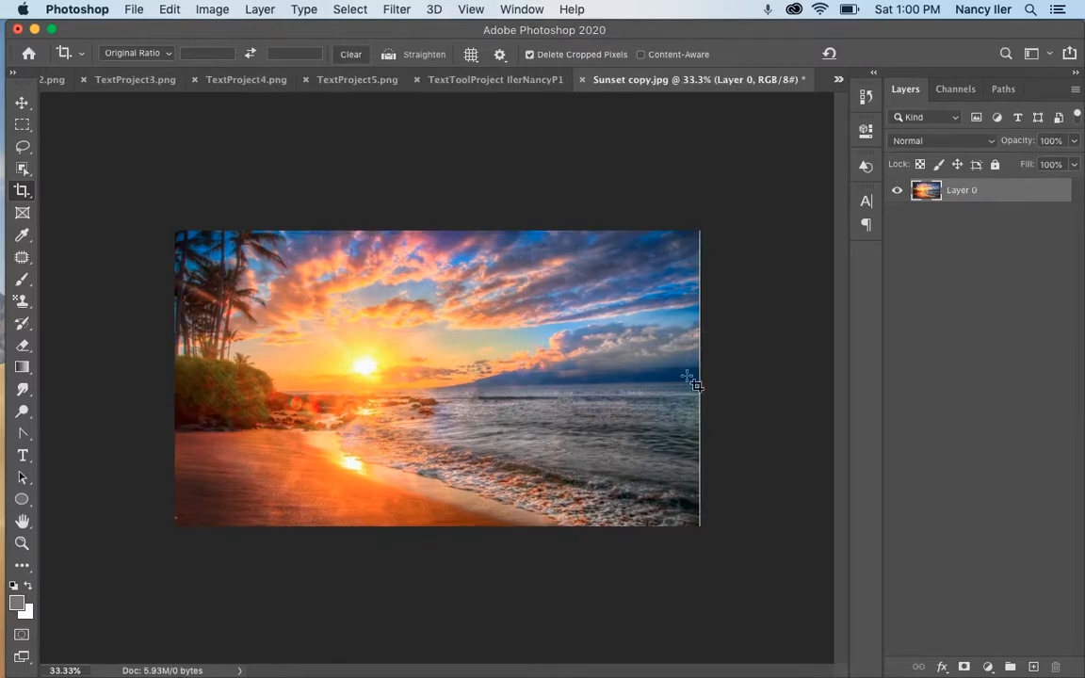
pyautogui.click(22, 192)
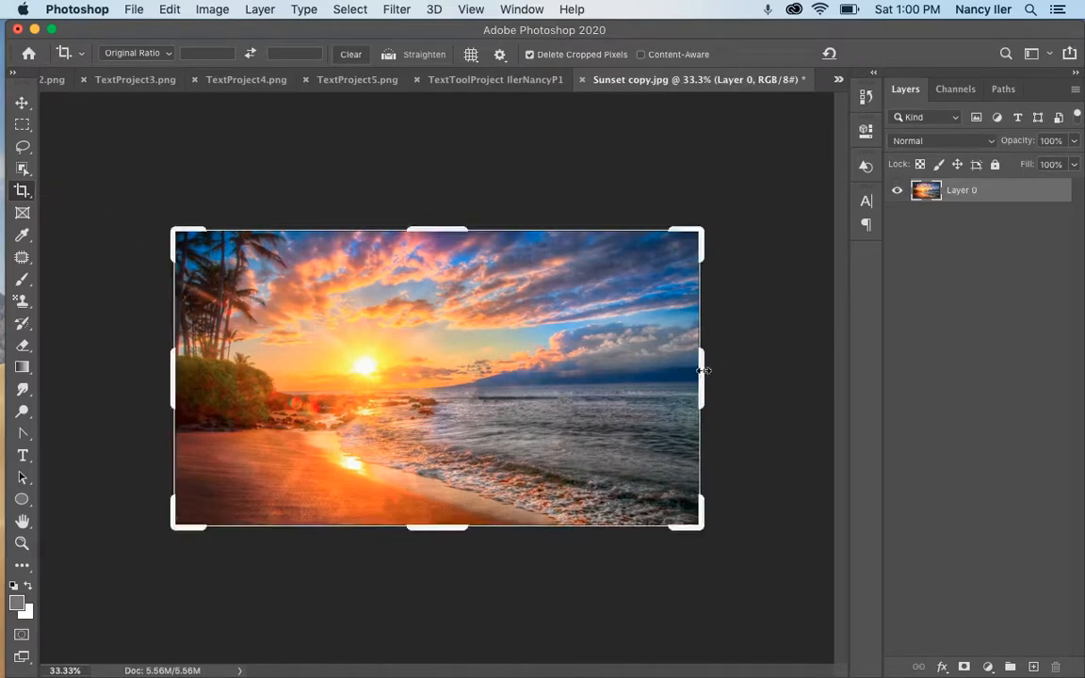
pyautogui.moveTo(702, 369); pyautogui.dragTo(694, 372)
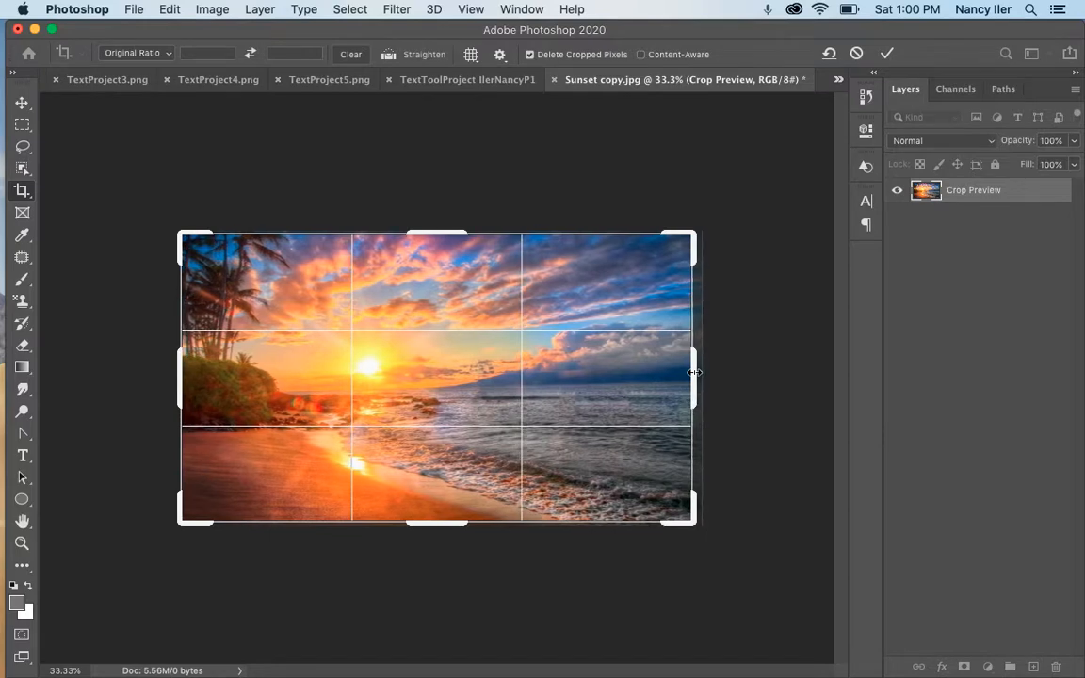
pyautogui.click(887, 53)
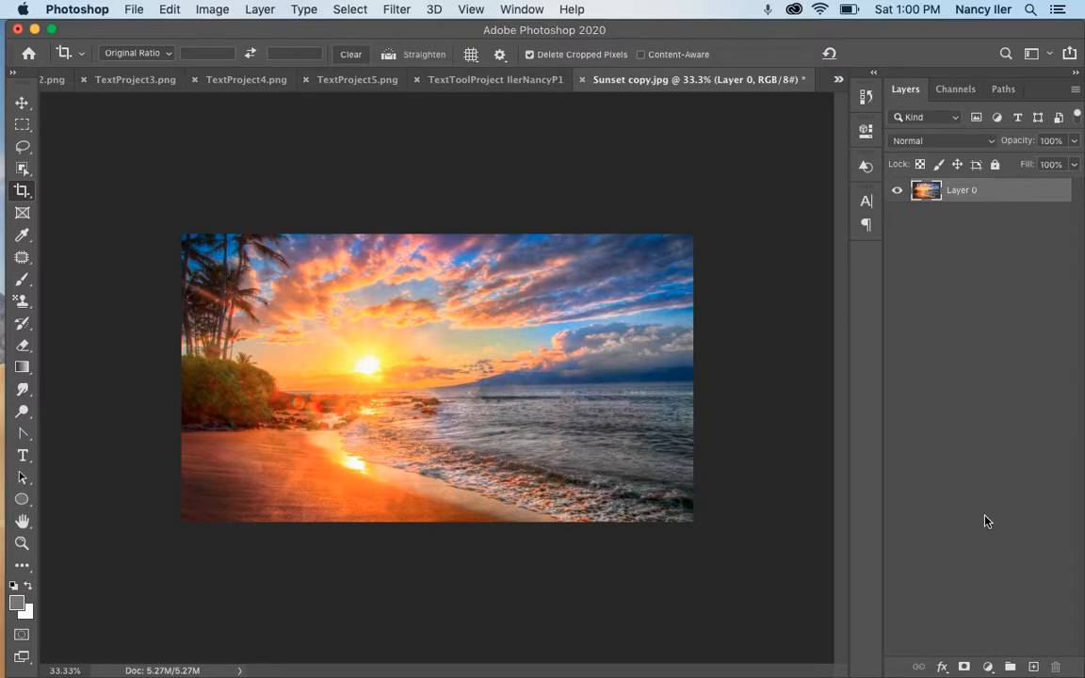
pyautogui.click(1033, 667)
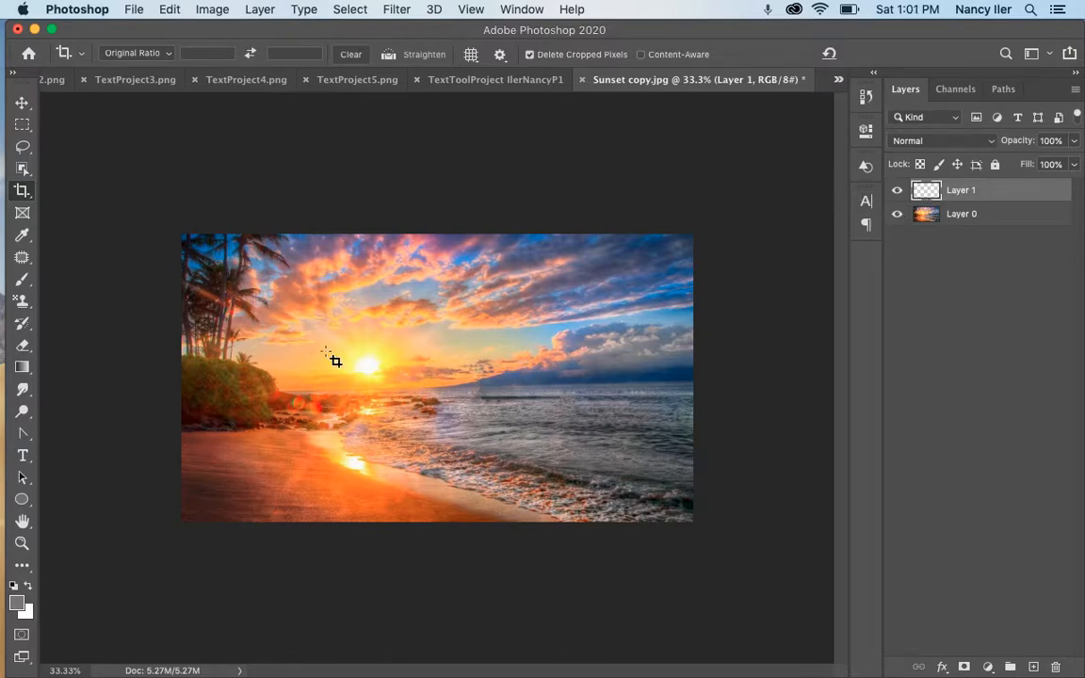
# Try lowering Layer 0's opacity, restore it to 100%, and add an empty Layer 2
pyautogui.click(970, 215)
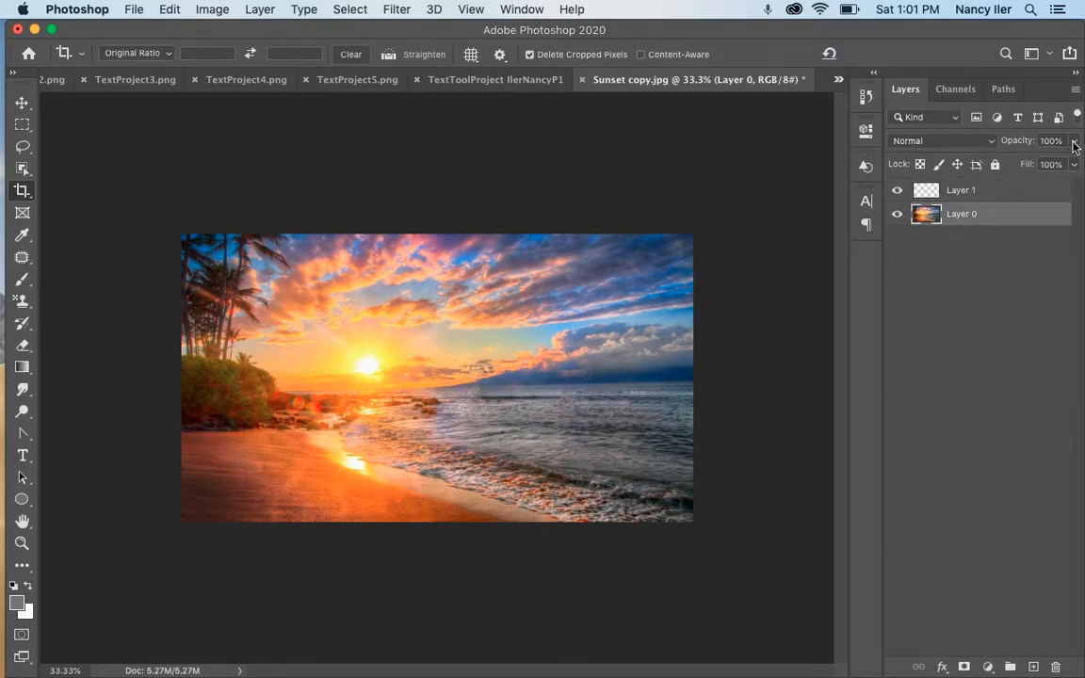
pyautogui.click(1075, 141)
pyautogui.moveTo(1074, 163); pyautogui.dragTo(1049, 163)
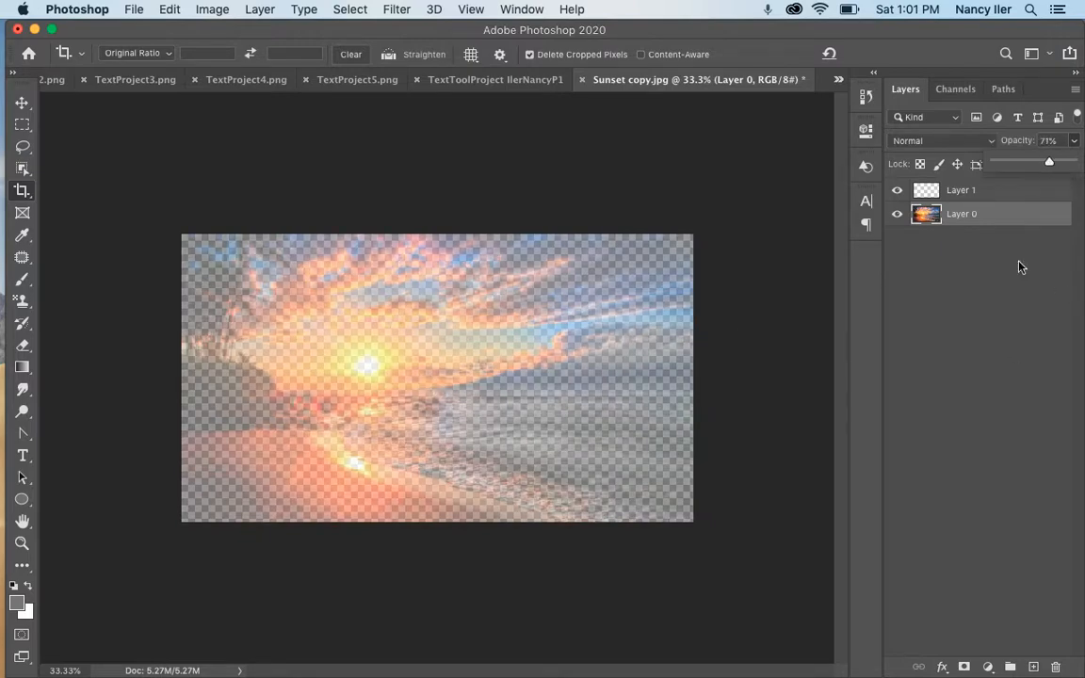
pyautogui.moveTo(1051, 165); pyautogui.dragTo(1082, 218)
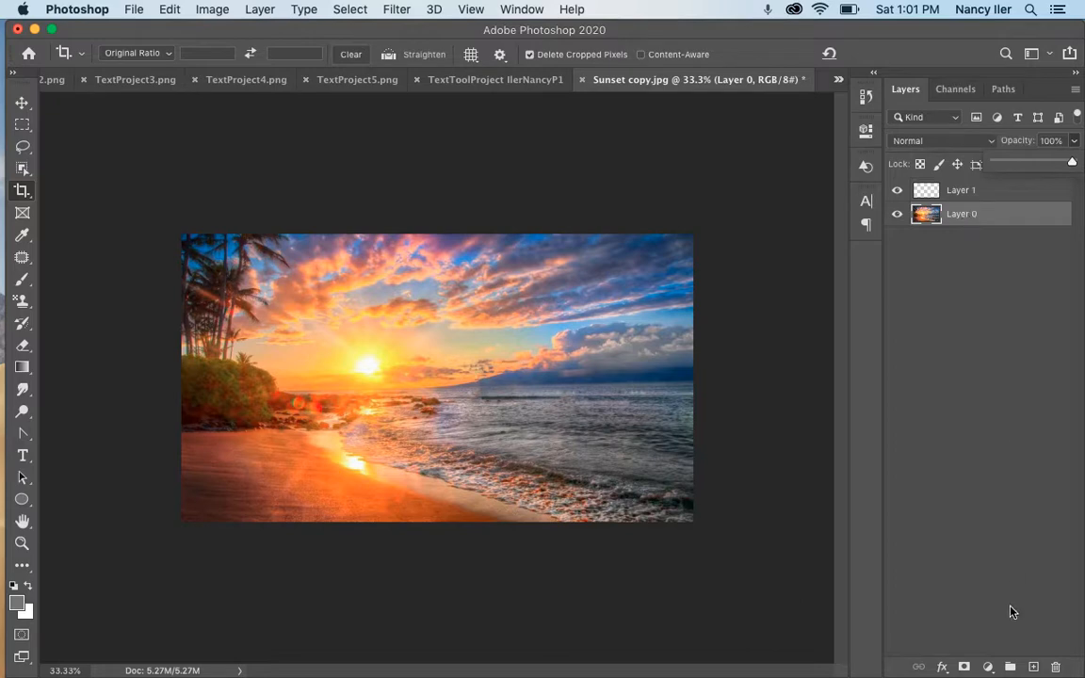
pyautogui.click(1034, 666)
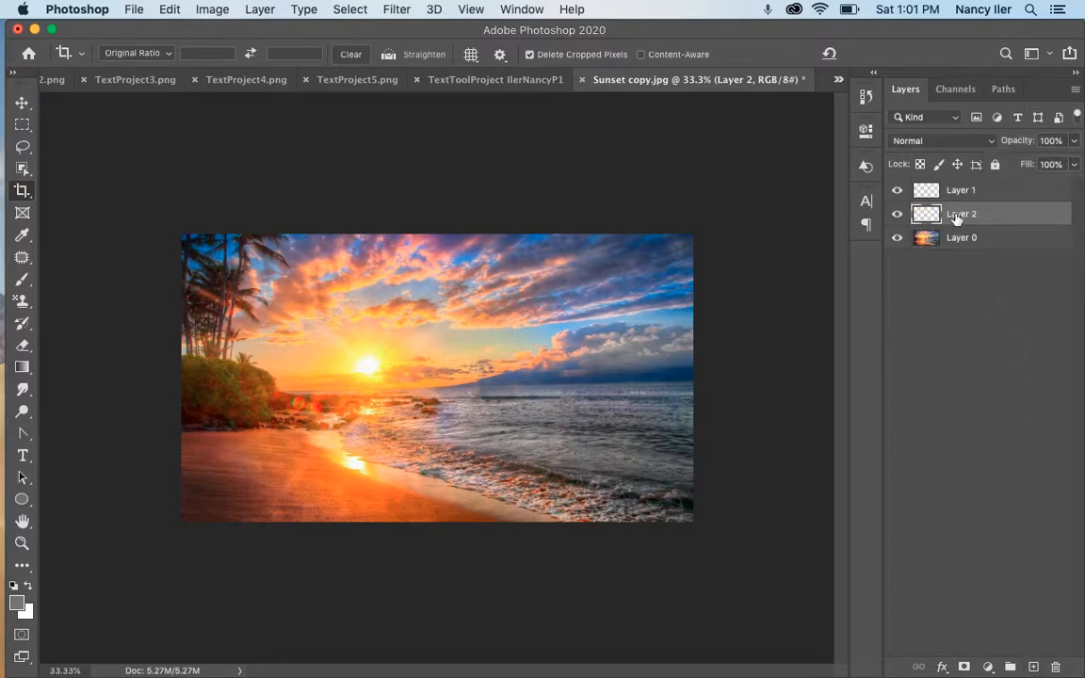
# Reset default colours, fill Layer 2 with black, and move it below the sunset photo
pyautogui.press('d')
pyautogui.hotkey('alt', 'BackSpace')
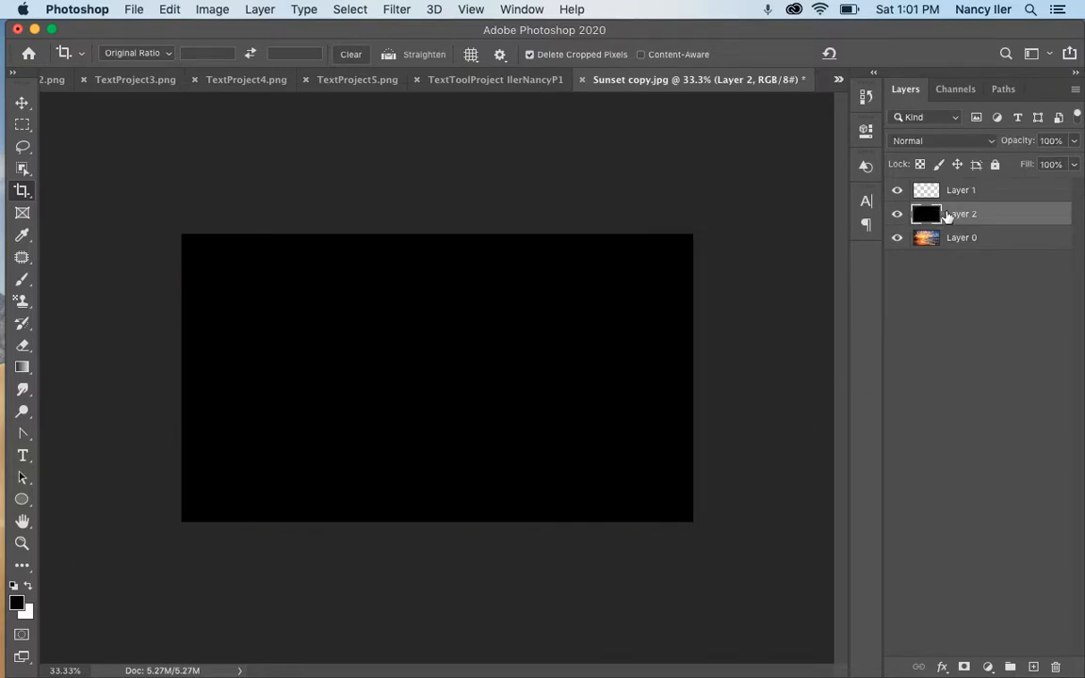
pyautogui.moveTo(948, 216); pyautogui.dragTo(952, 251)
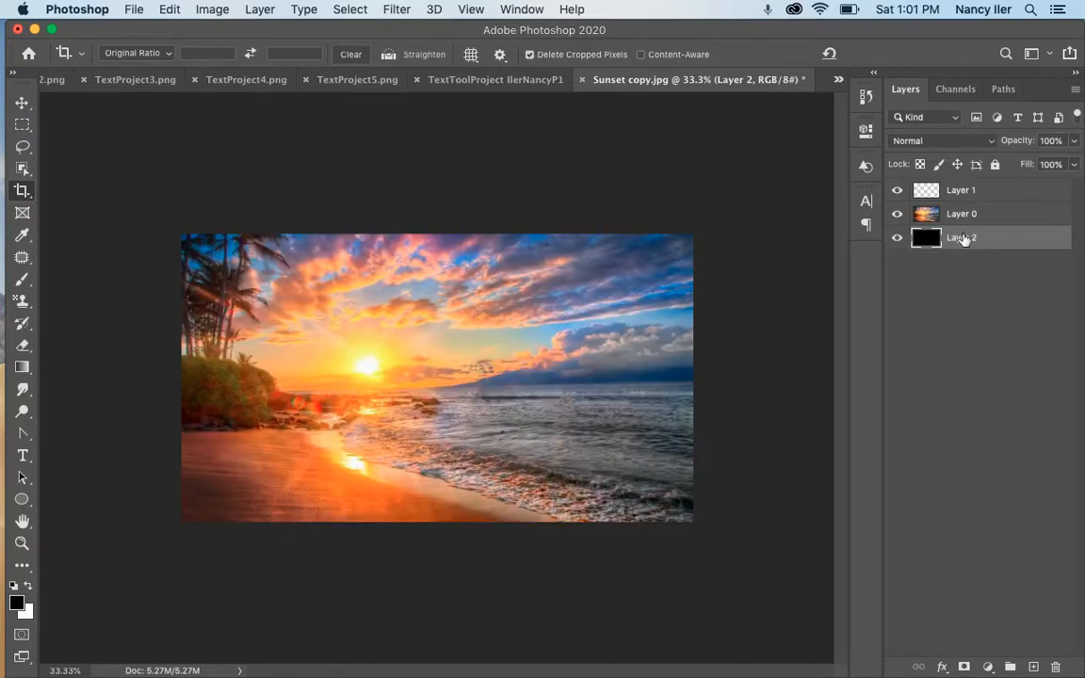
# Add Layer 3 filled with white, then make the sunset photo's Layer 0 active
pyautogui.click(1034, 667)
pyautogui.press('super+BackSpace')
pyautogui.click(953, 193)
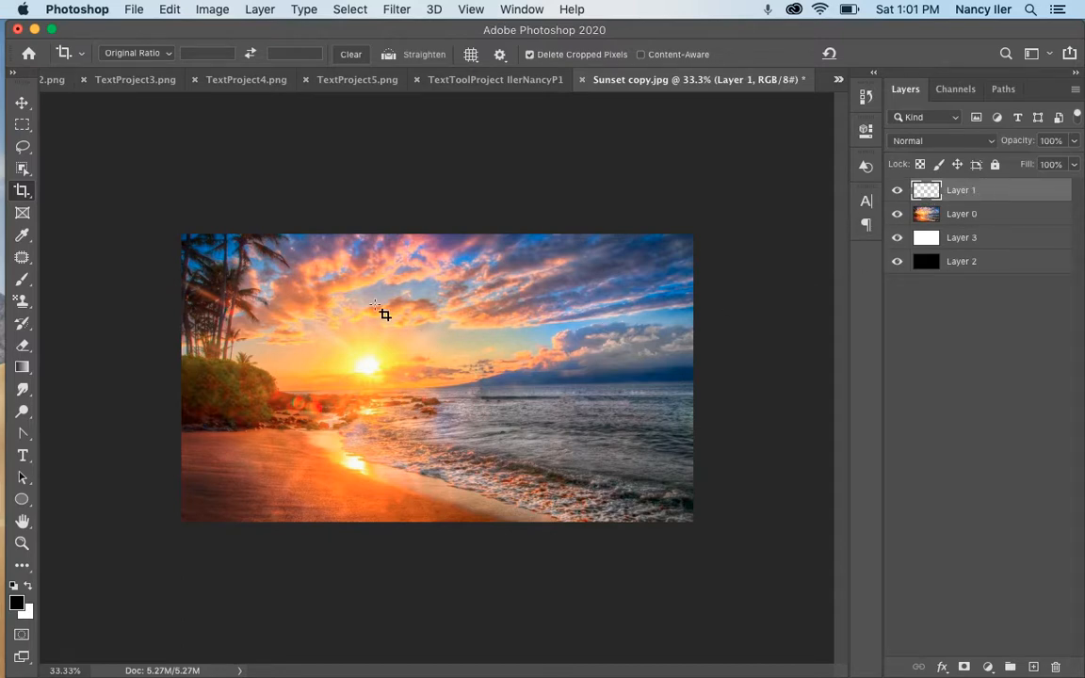
pyautogui.click(961, 214)
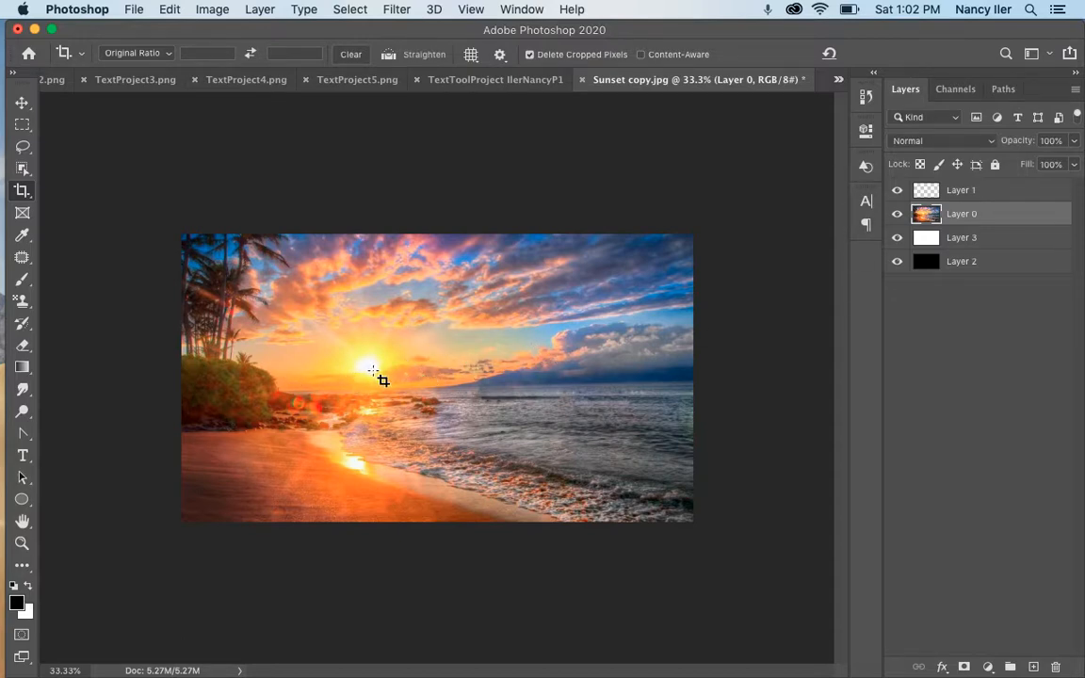
# With the Move tool, drop Layer 0's opacity to 53% and zoom the view to 50%
pyautogui.click(22, 102)
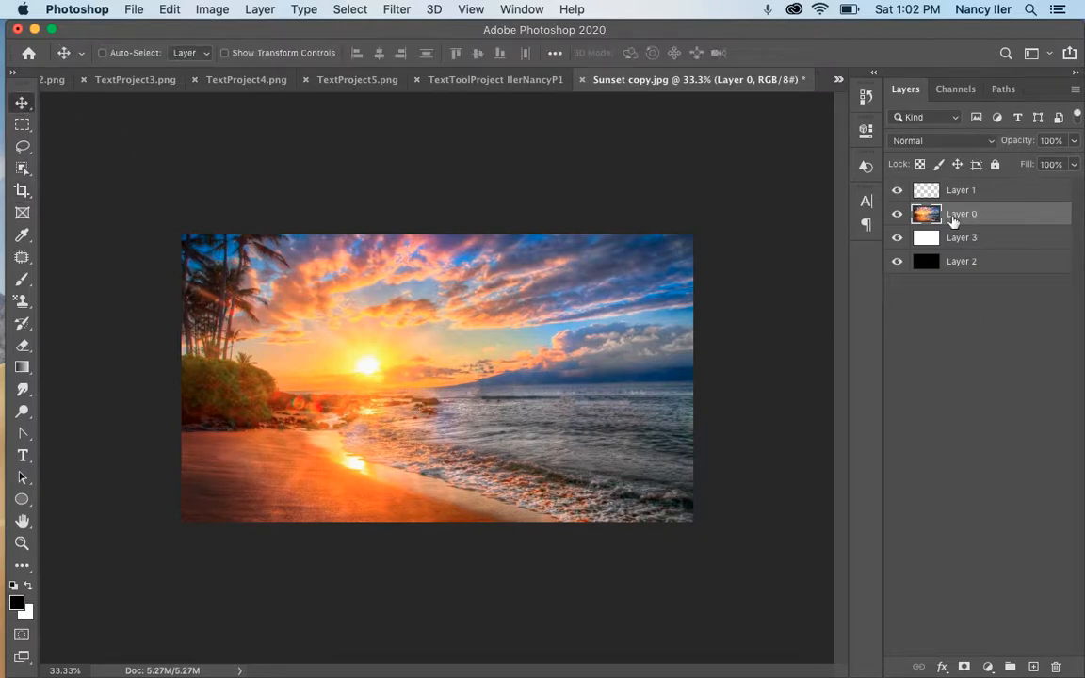
pyautogui.click(1074, 141)
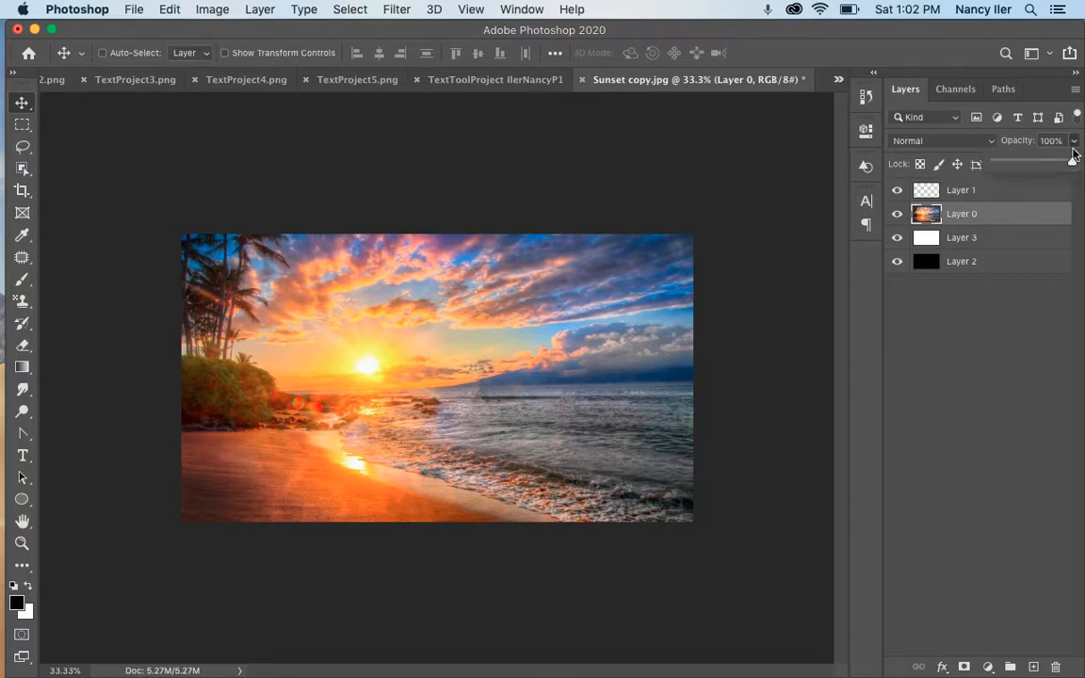
pyautogui.moveTo(1073, 162); pyautogui.dragTo(1036, 167)
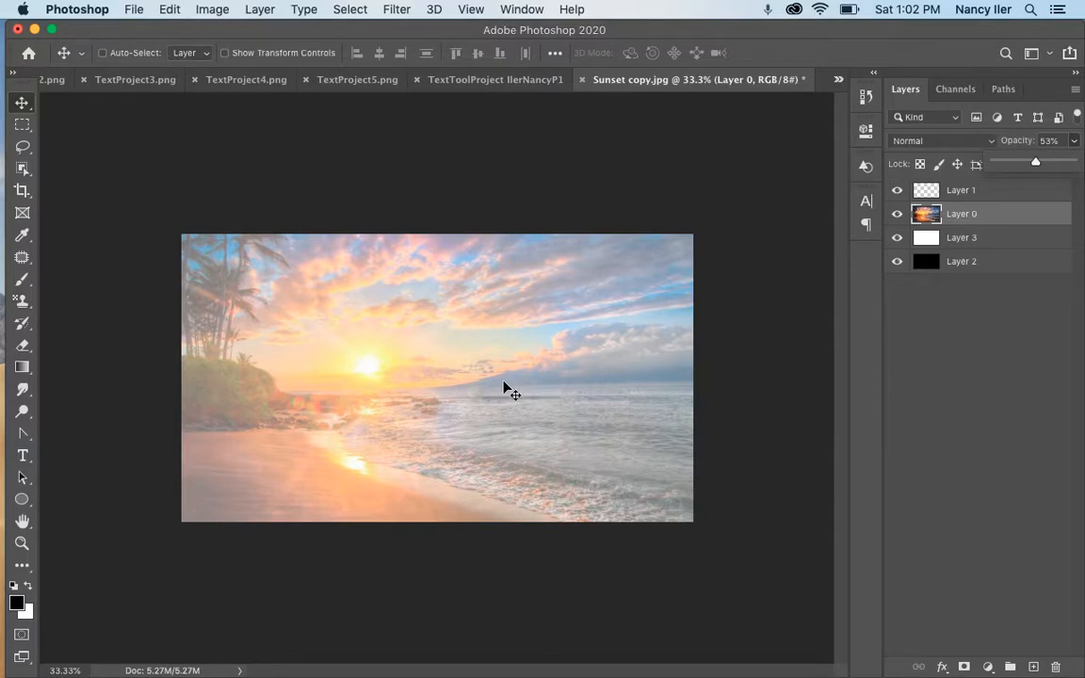
pyautogui.press('super+equal')
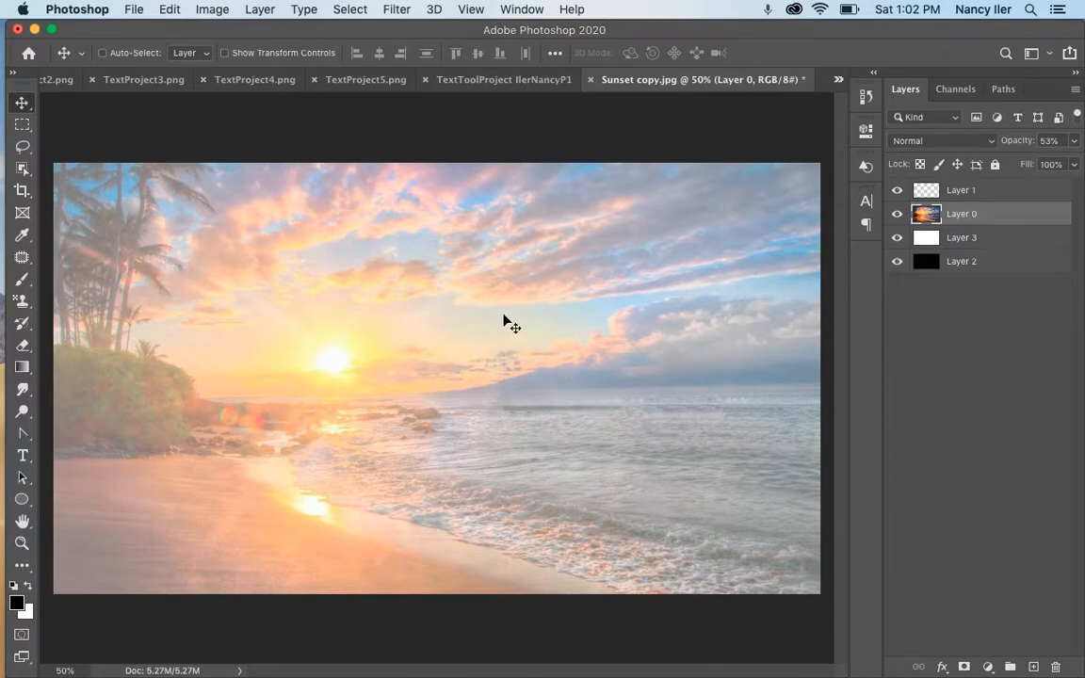
# Set the background colour to grey 8d8d8d and fill Layer 3 with it
pyautogui.click(928, 240)
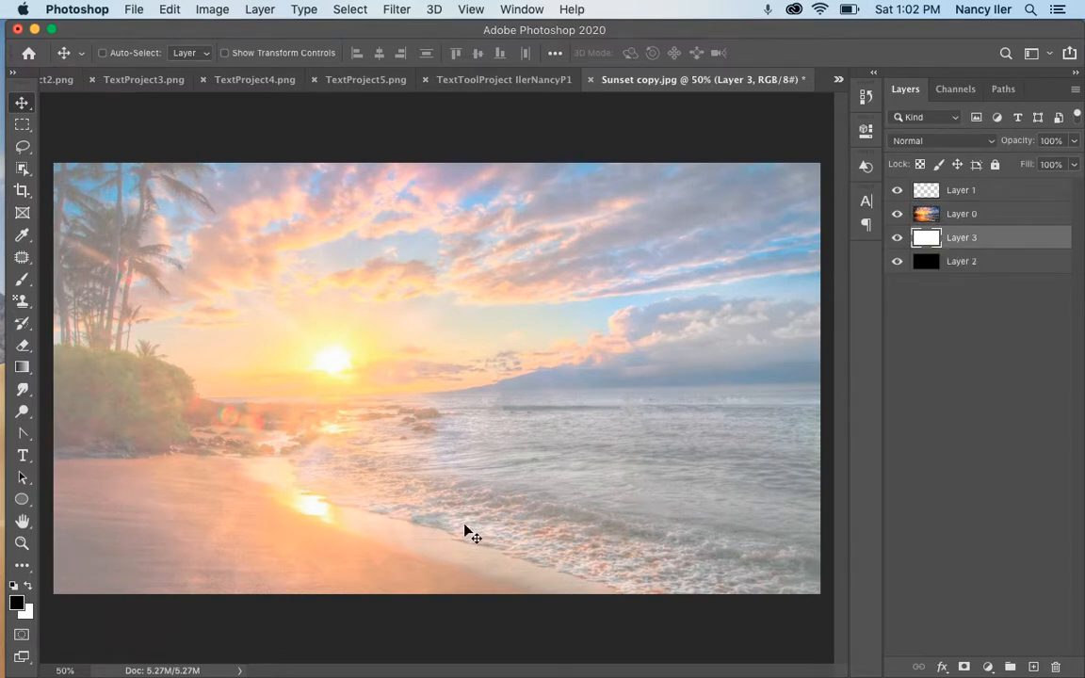
pyautogui.click(26, 612)
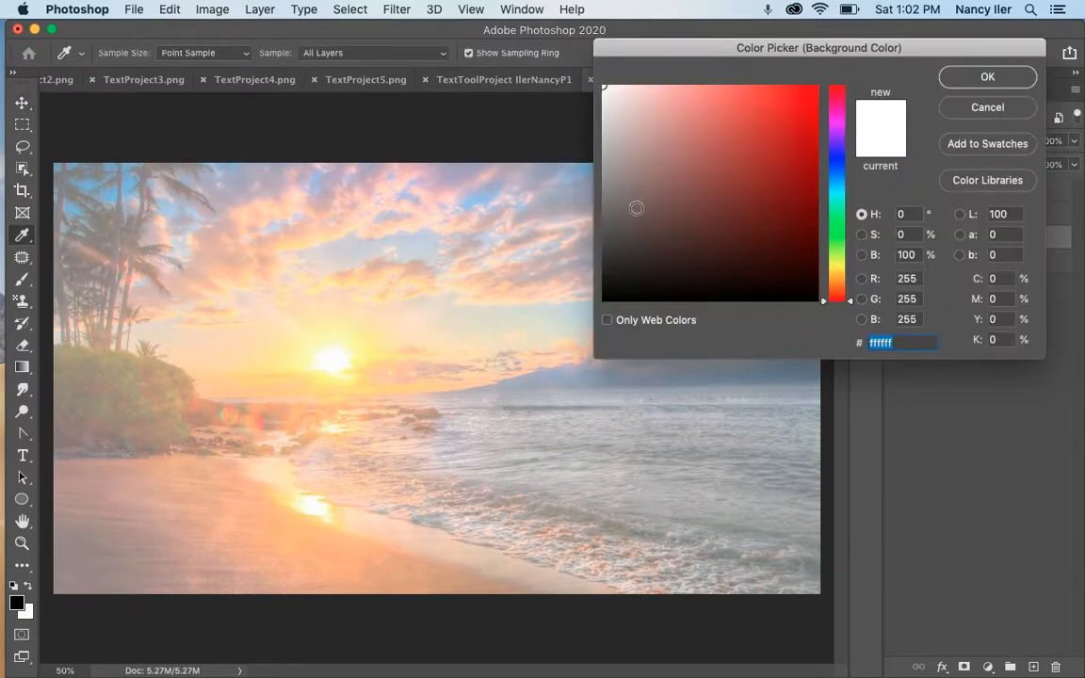
pyautogui.click(603, 180)
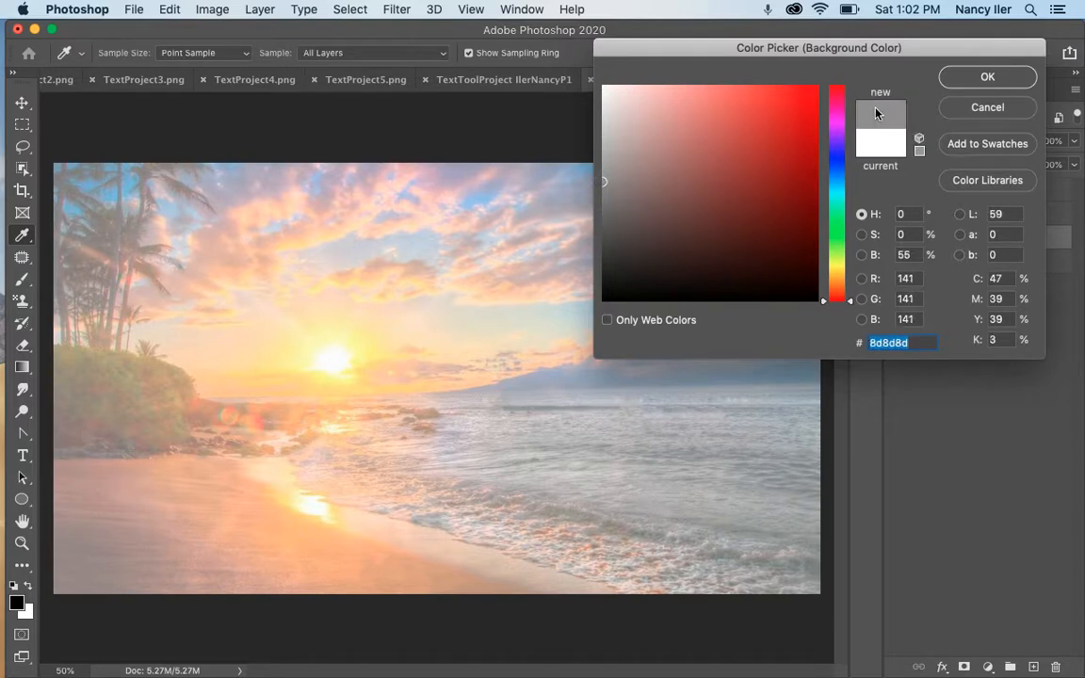
pyautogui.click(968, 79)
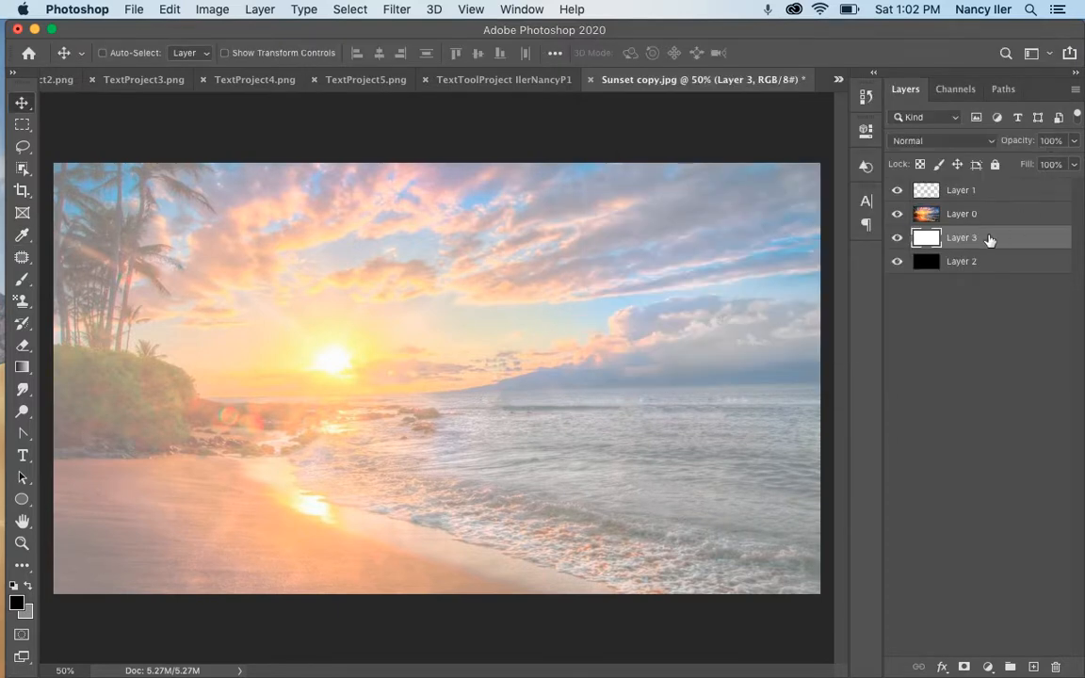
pyautogui.hotkey('alt', 'BackSpace')
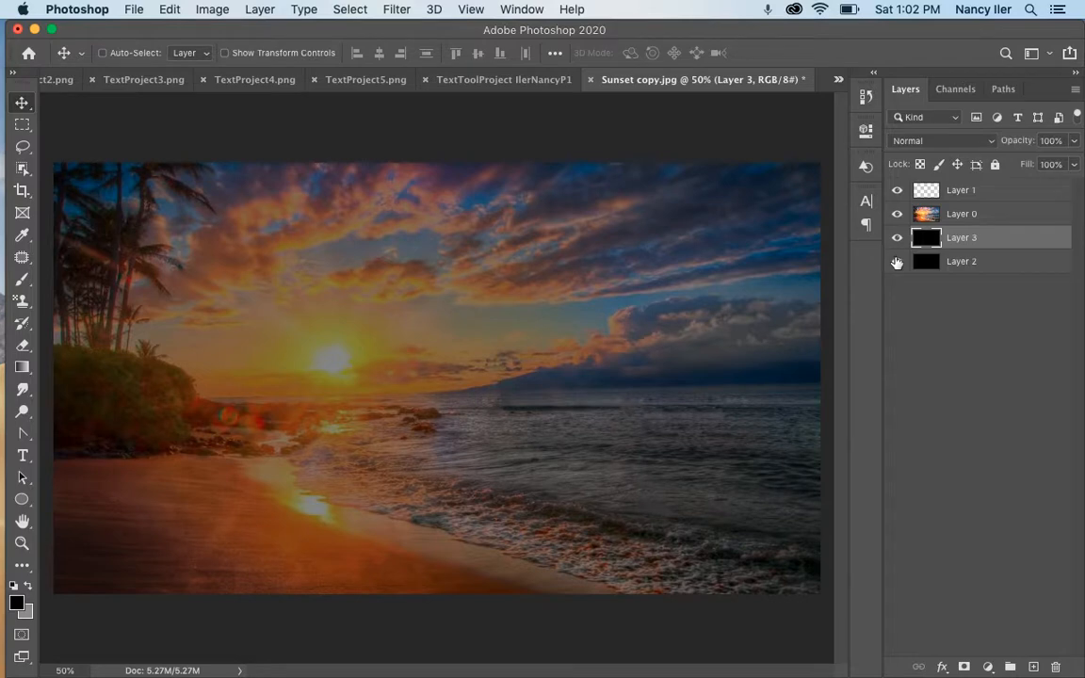
pyautogui.press('super+z')
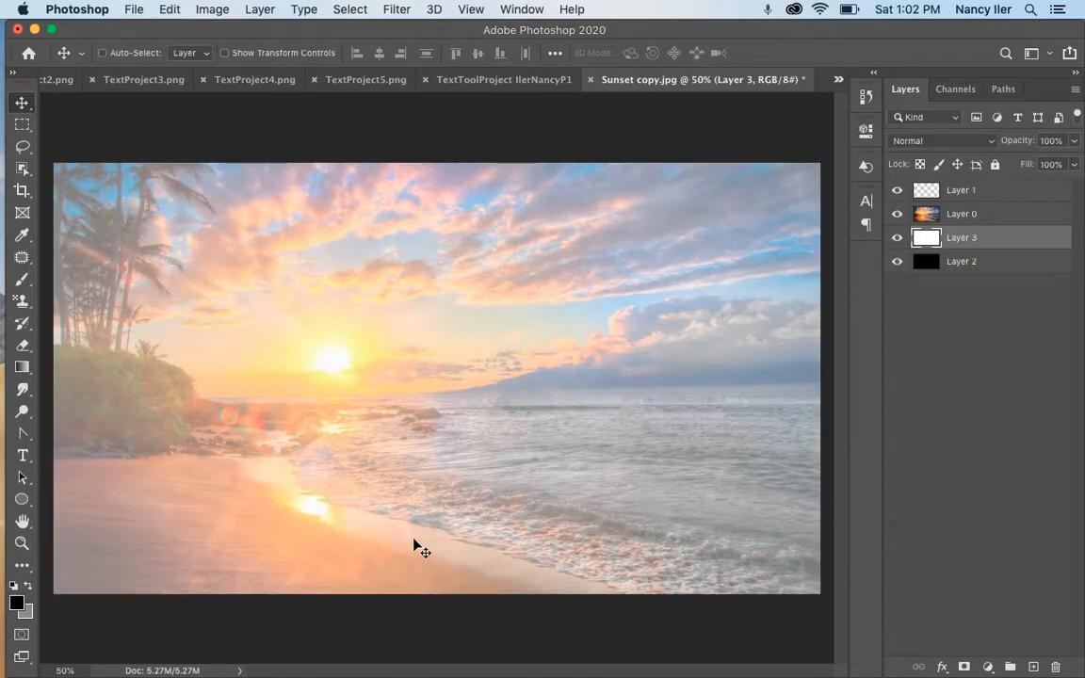
pyautogui.press('super+BackSpace')
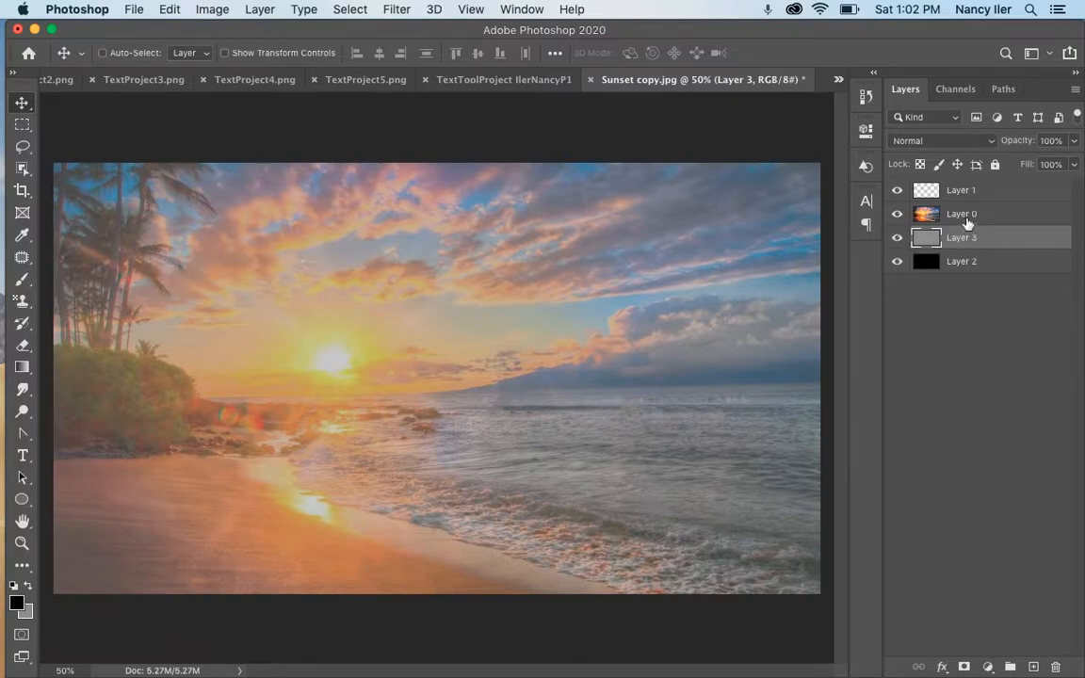
# Experiment with Layer 0's opacity, then hide the grey Layer 3
pyautogui.click(970, 215)
pyautogui.click(1074, 140)
pyautogui.moveTo(1074, 165); pyautogui.dragTo(1036, 165)
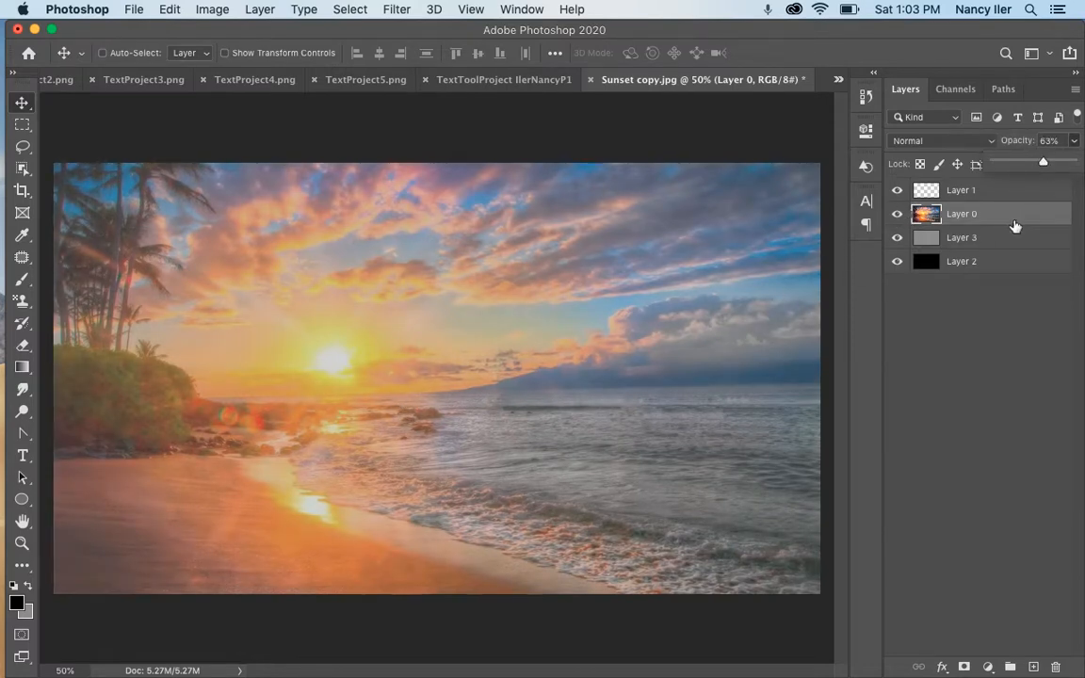
pyautogui.moveTo(1043, 166)
pyautogui.mouseDown()
pyautogui.moveTo(1083, 166)
pyautogui.moveTo(1033, 166)
pyautogui.mouseUp()
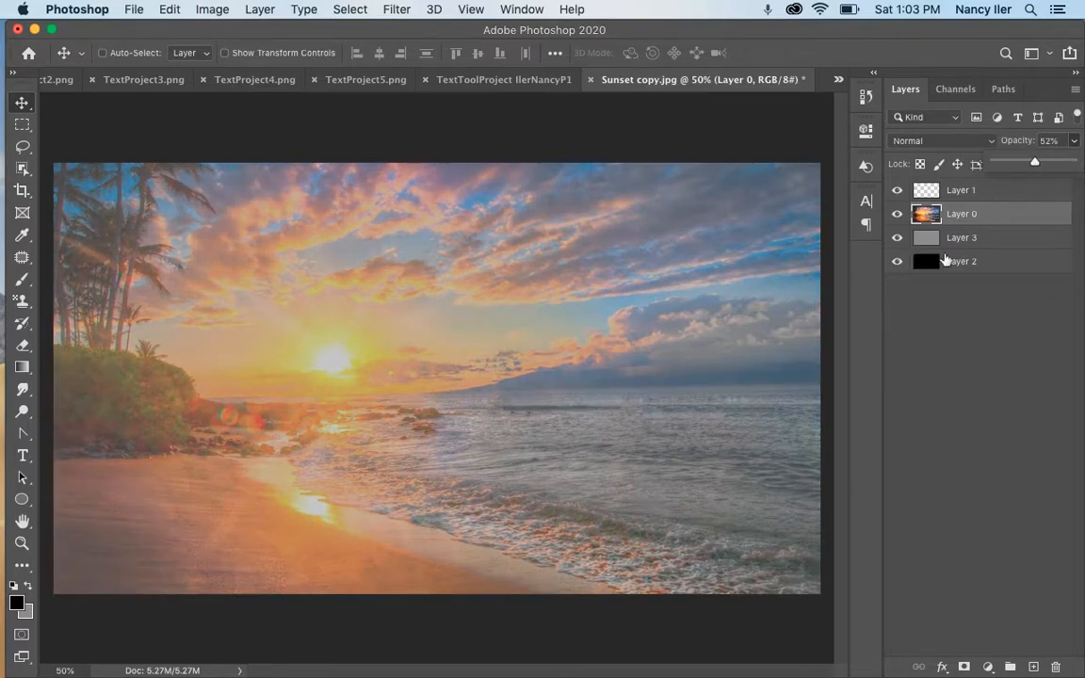
pyautogui.click(897, 238)
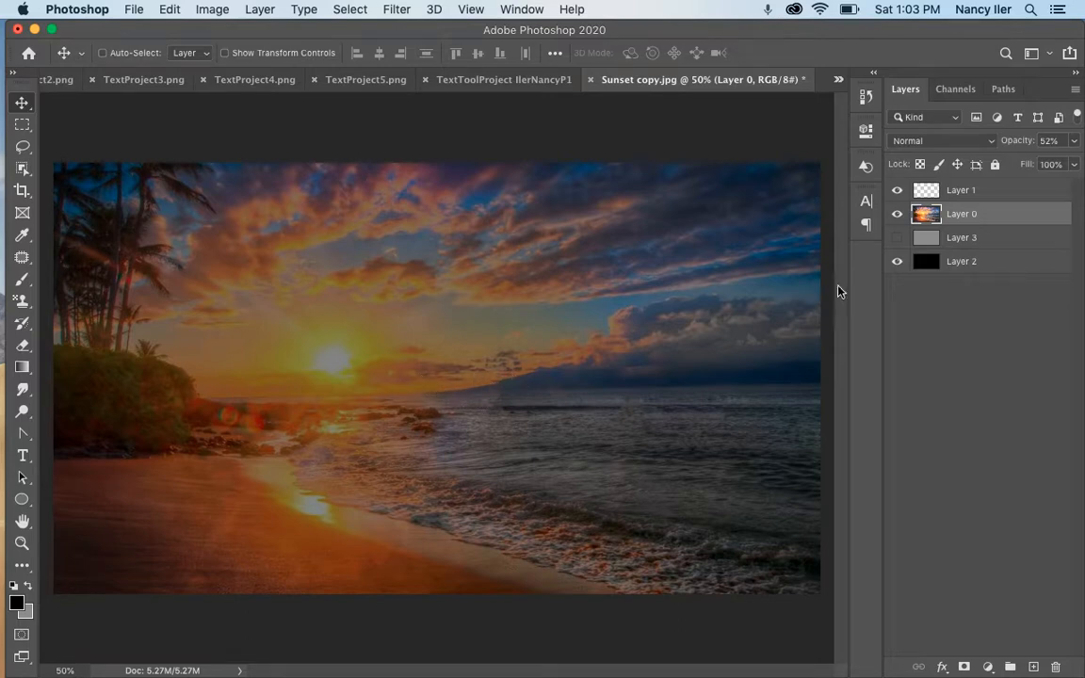
# Set Layer 0's opacity to 49% and bring up its blending modes
pyautogui.click(1077, 142)
pyautogui.moveTo(1025, 166); pyautogui.dragTo(1029, 166)
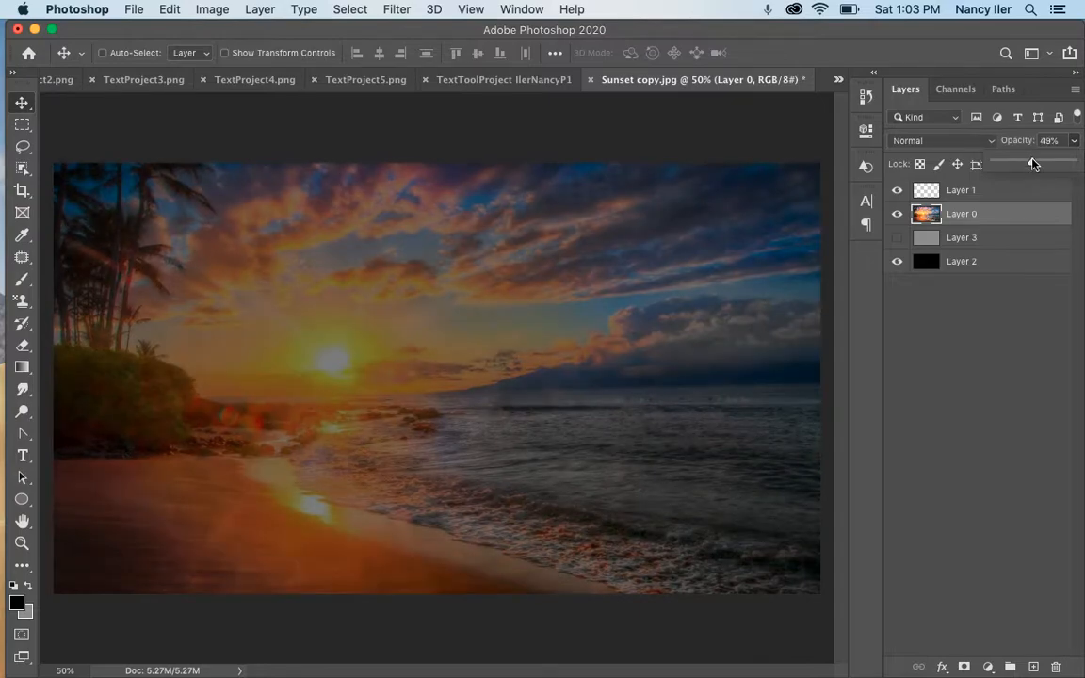
pyautogui.click(974, 142)
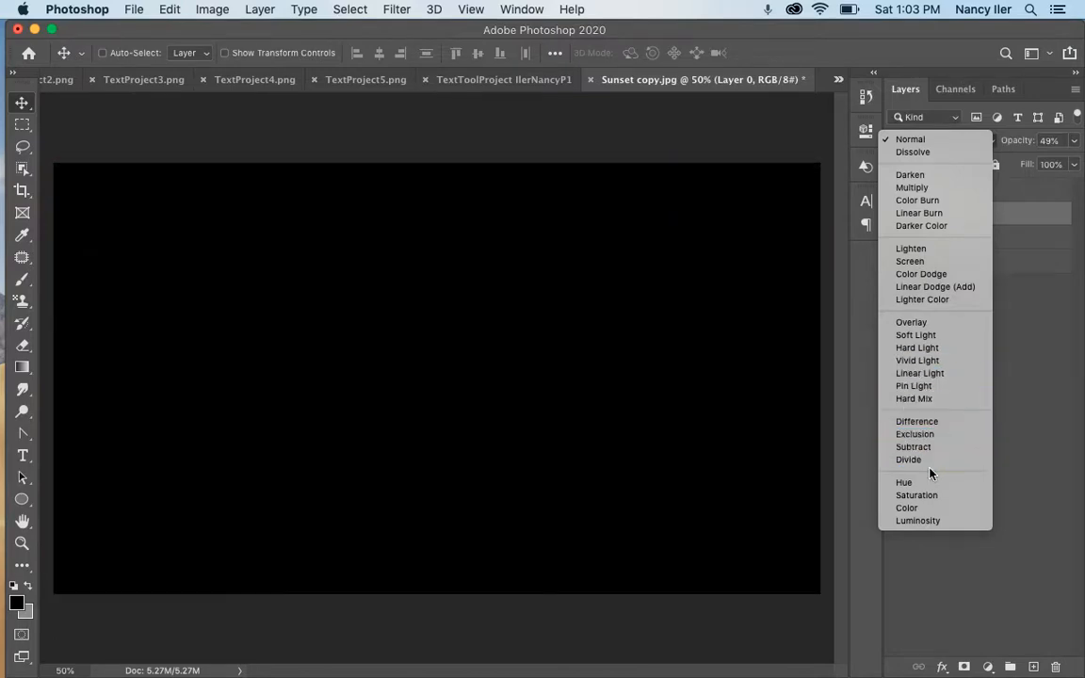
# Apply Hard Light to Layer 0, raise opacity to 63%, then revert blending to Normal
pyautogui.click(927, 350)
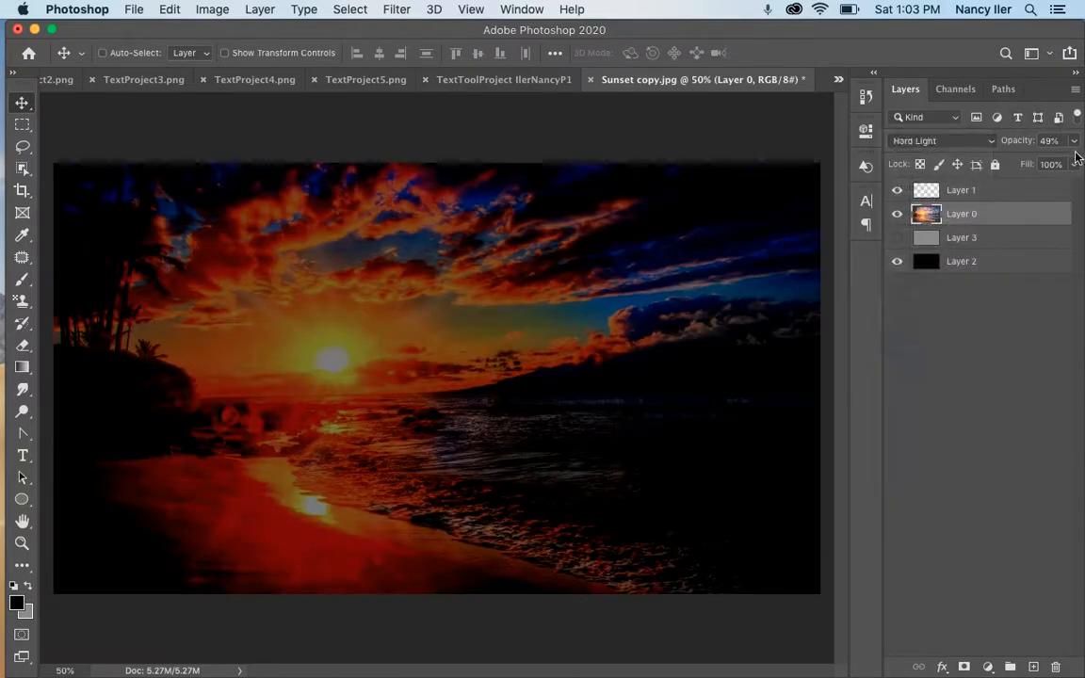
pyautogui.click(1074, 140)
pyautogui.moveTo(1034, 165); pyautogui.dragTo(1046, 158)
pyautogui.click(942, 140)
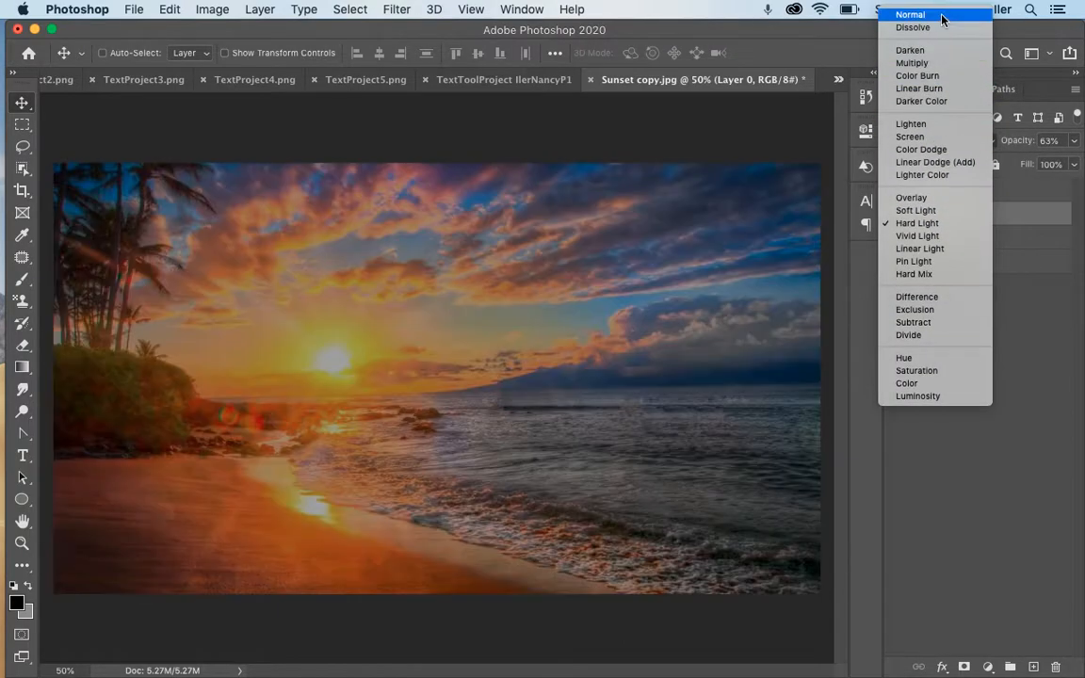
pyautogui.click(941, 18)
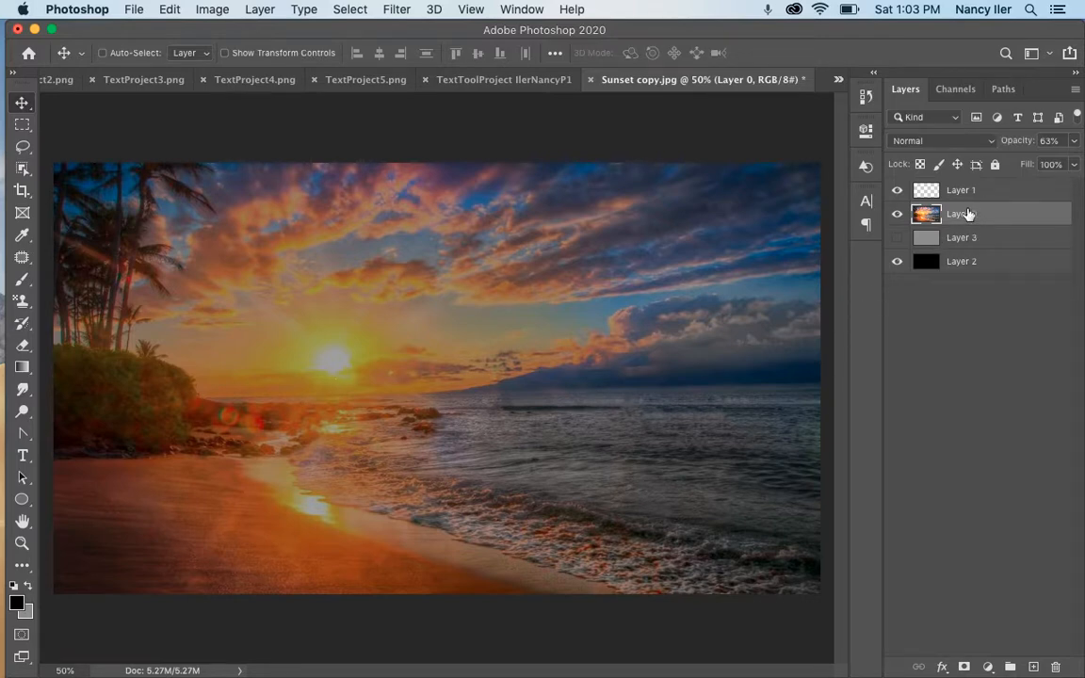
# Hide the black Layer 2, show the grey Layer 3, and list the open documents
pyautogui.click(898, 261)
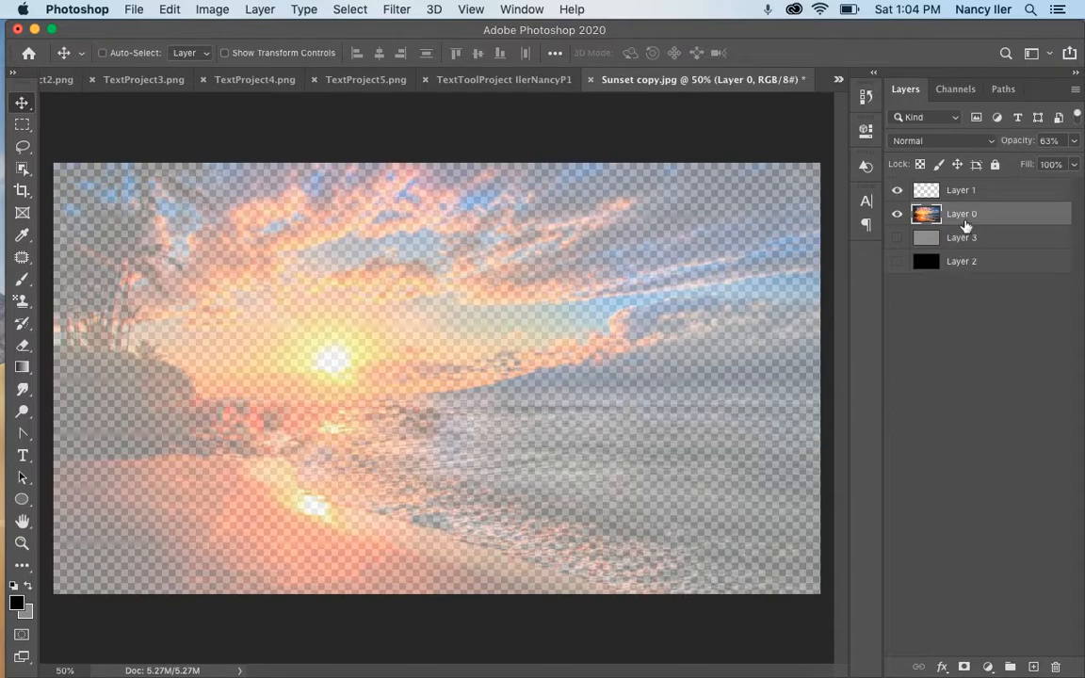
pyautogui.click(898, 237)
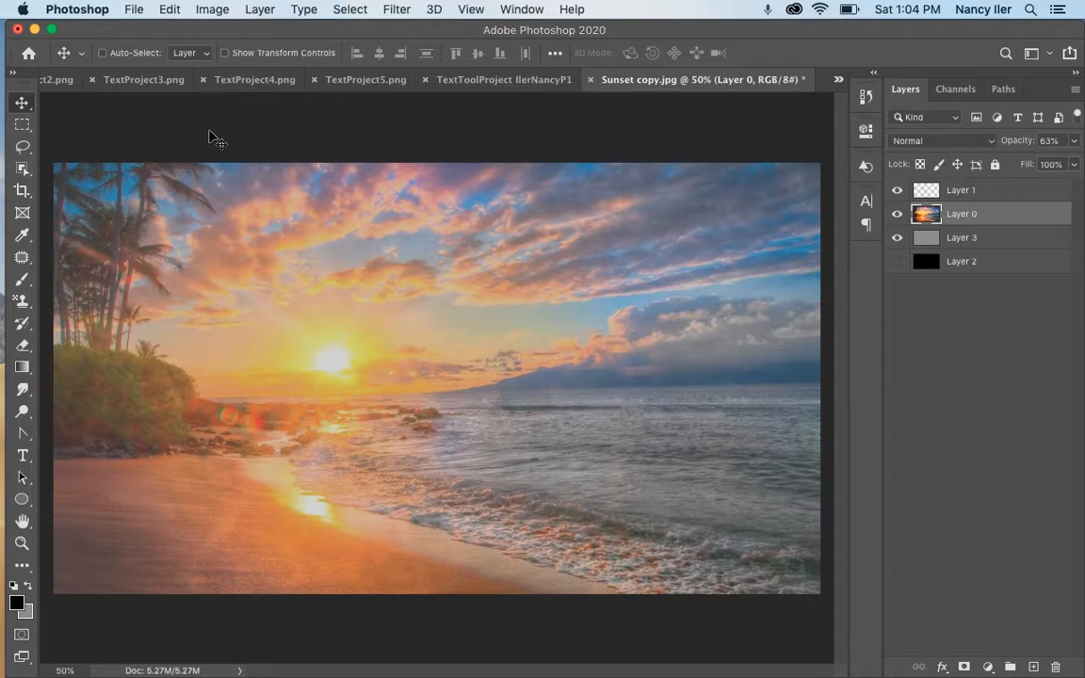
pyautogui.click(838, 79)
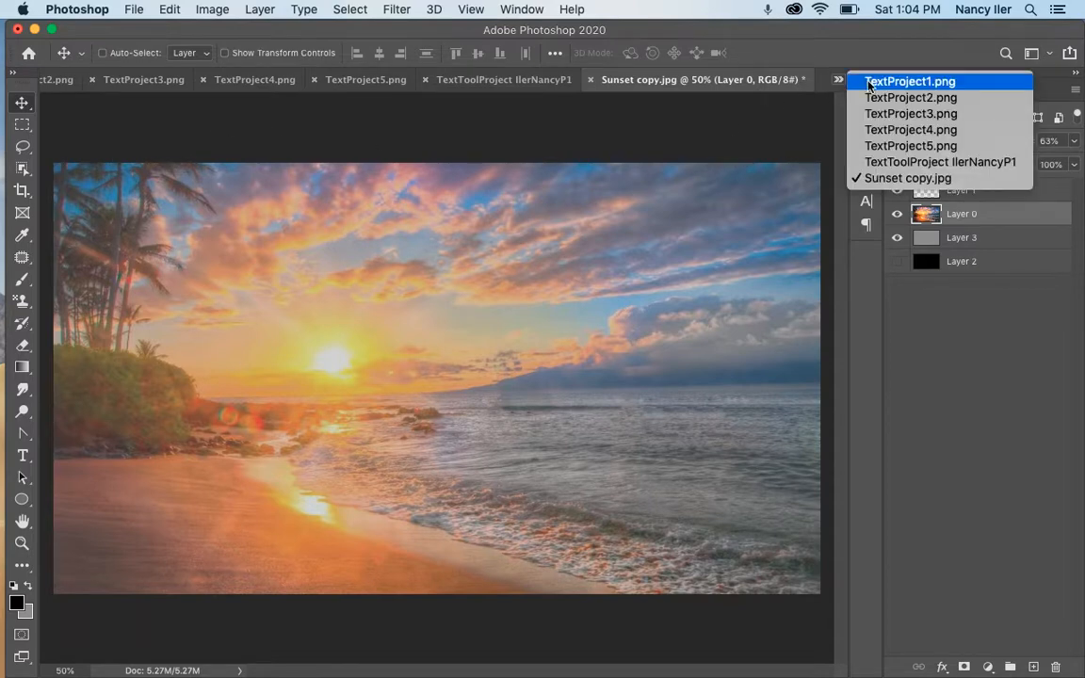
# View the Betrayal poster in TextProject1.png, then the Reckless poster in TextProject2.png
pyautogui.click(875, 84)
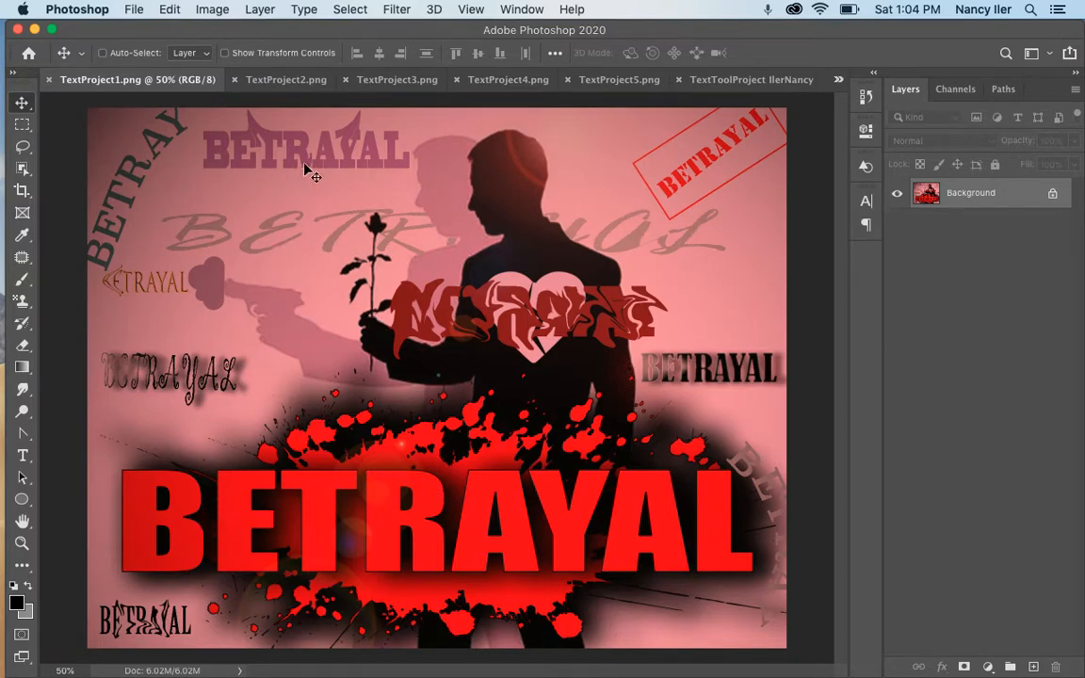
pyautogui.click(289, 80)
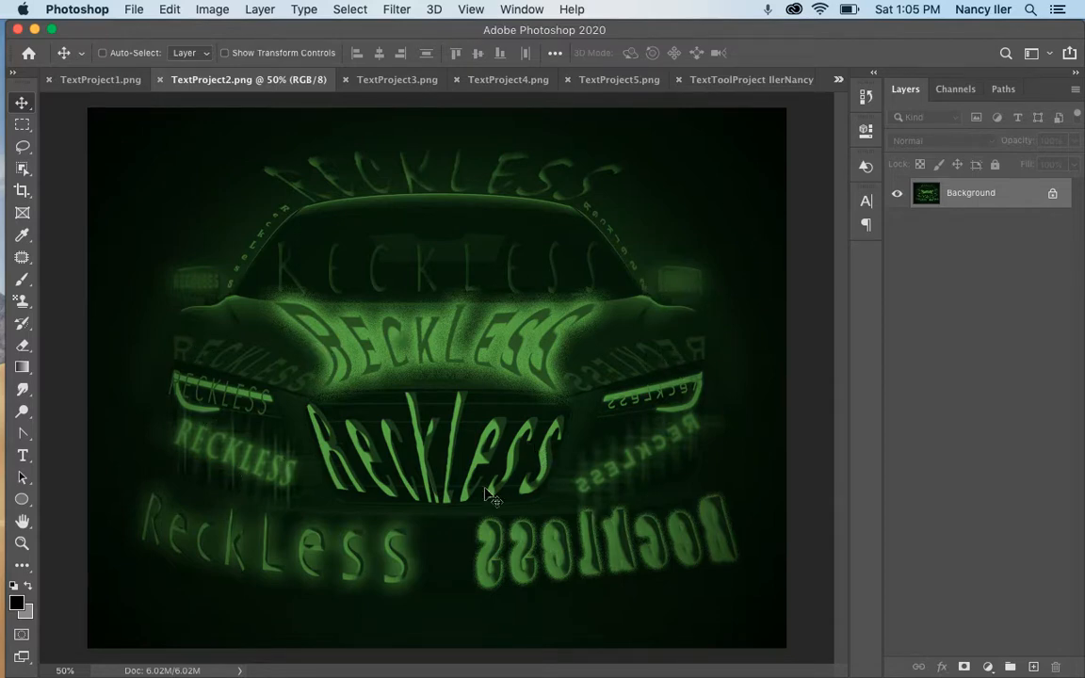
# View the phobia poster in TextProject3.png, then the FIRE poster in TextProject4.png
pyautogui.click(395, 81)
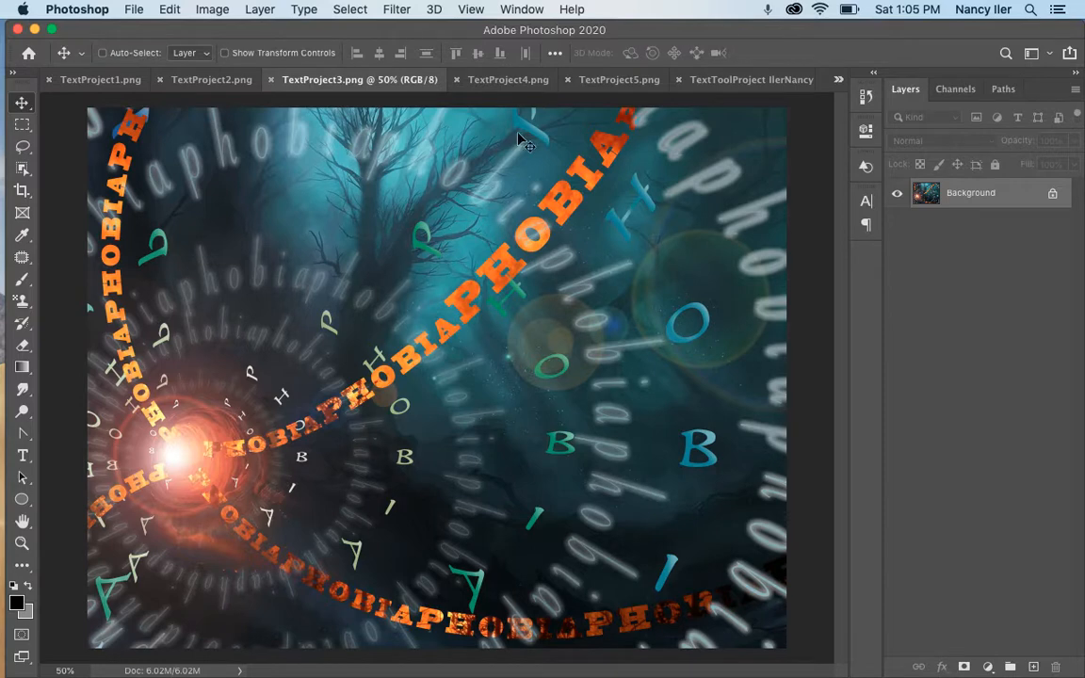
pyautogui.click(528, 79)
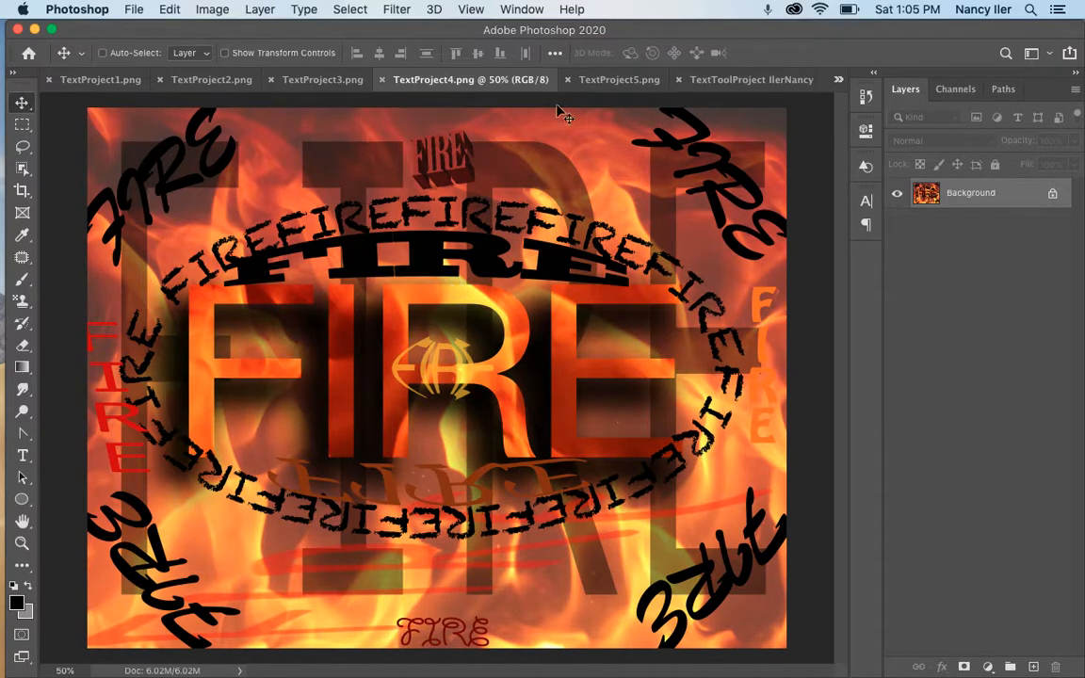
# Zoom in on the Goals poster in TextProject5.png, then return to TextProject3.png
pyautogui.click(619, 79)
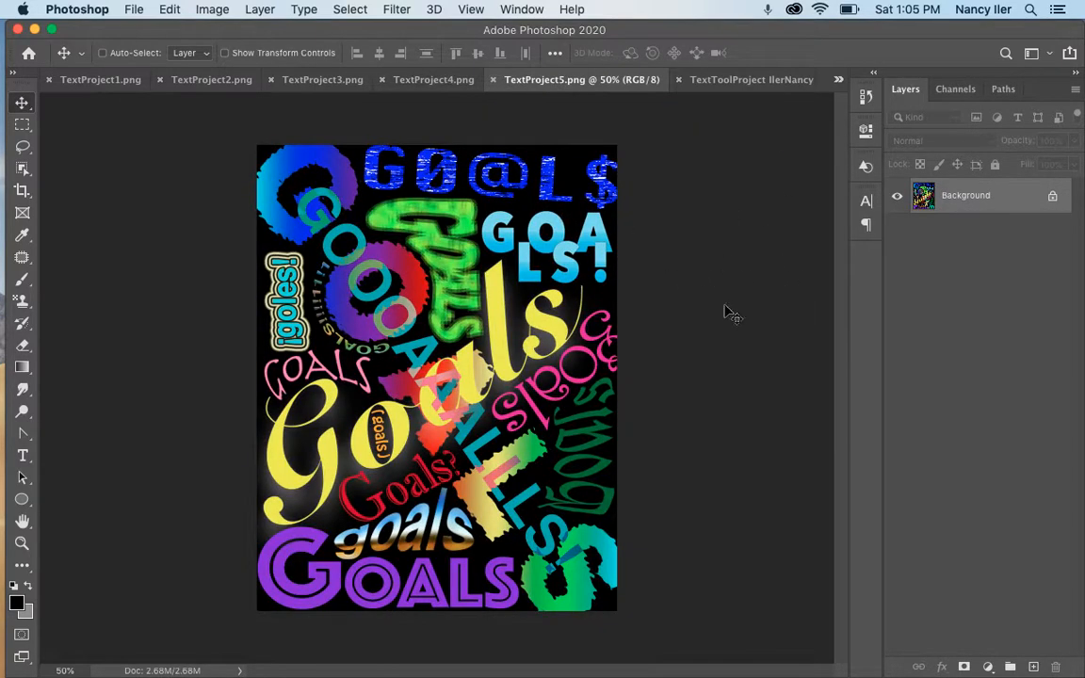
pyautogui.press('super+equal')
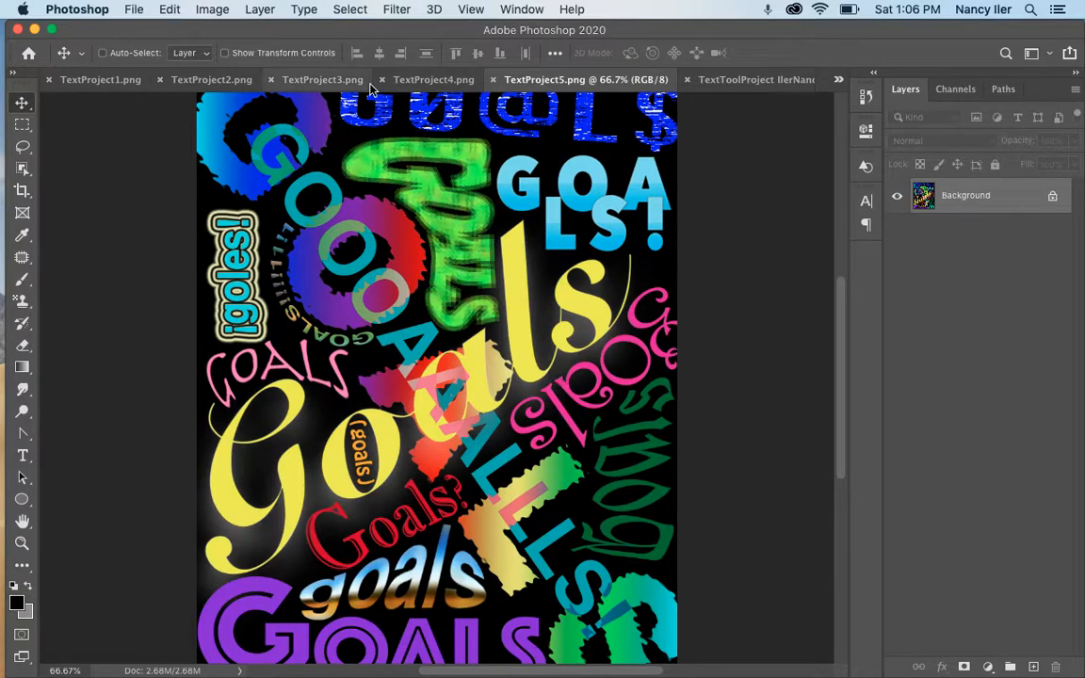
pyautogui.click(325, 80)
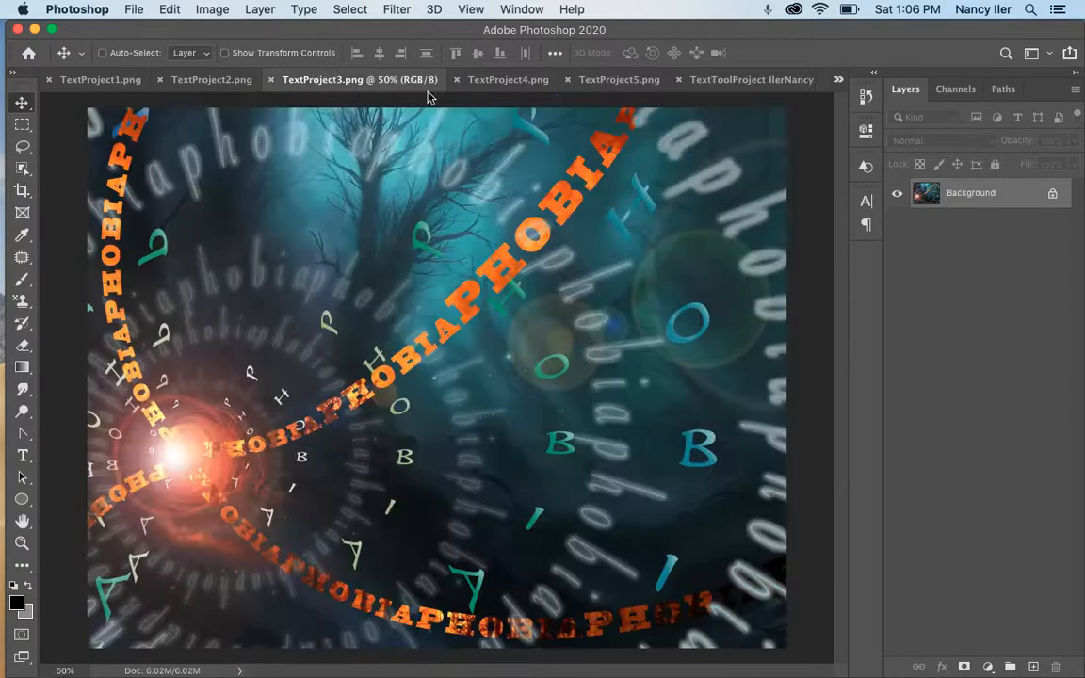
# Return via the FIRE poster to the green RECKLESS poster, then bring Chrome to the front
pyautogui.click(509, 82)
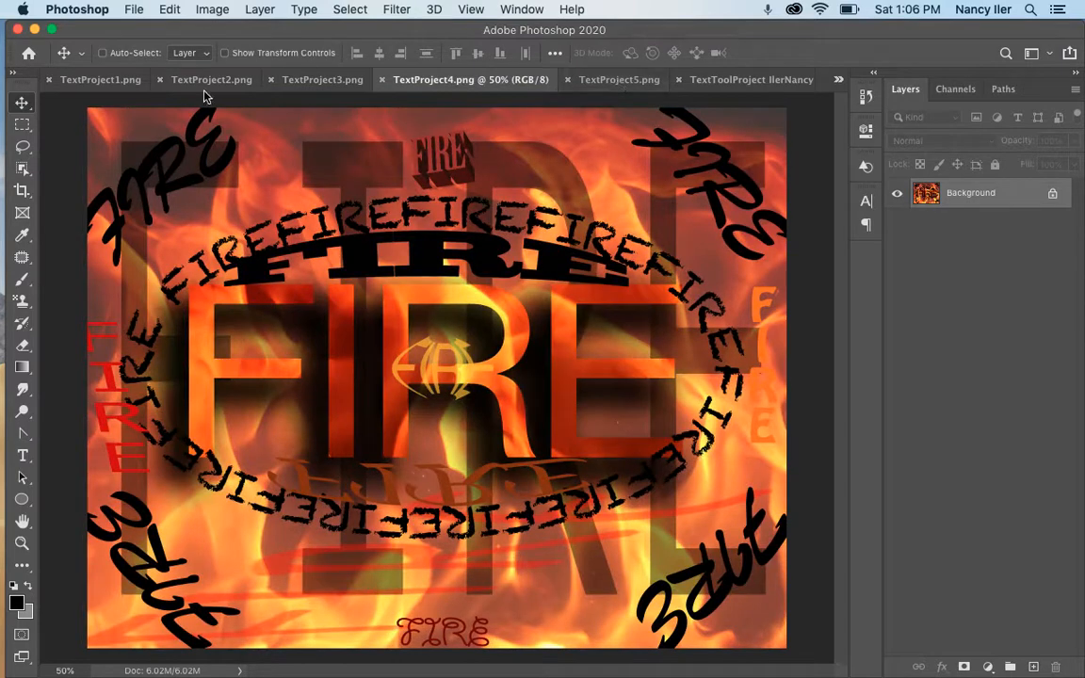
pyautogui.click(182, 81)
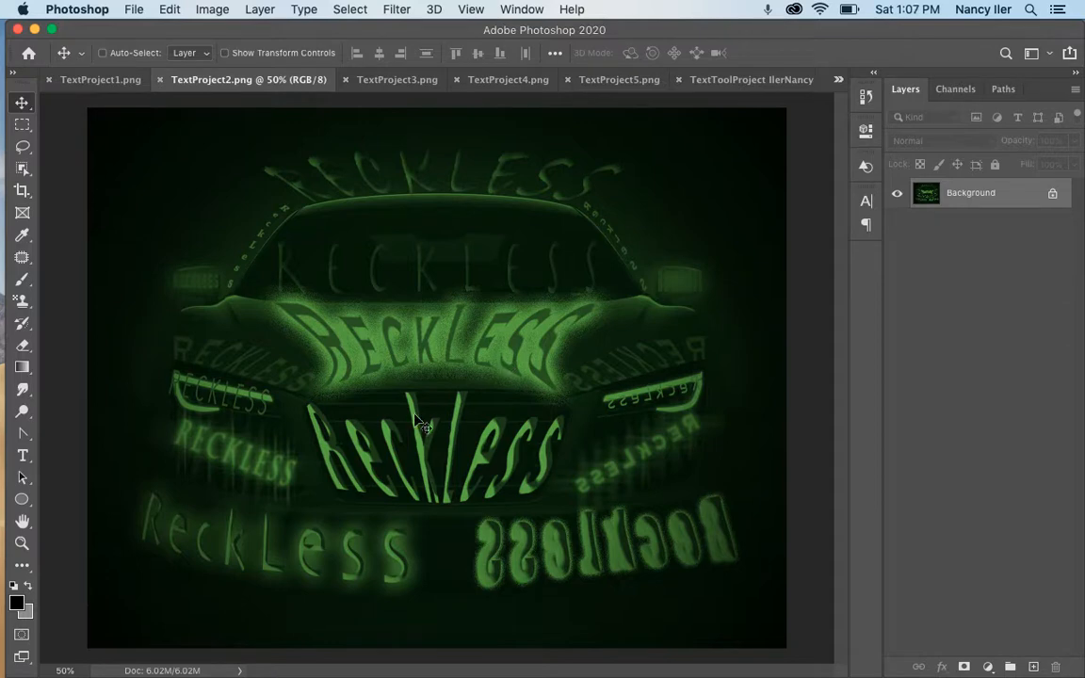
pyautogui.moveTo(7, 589)
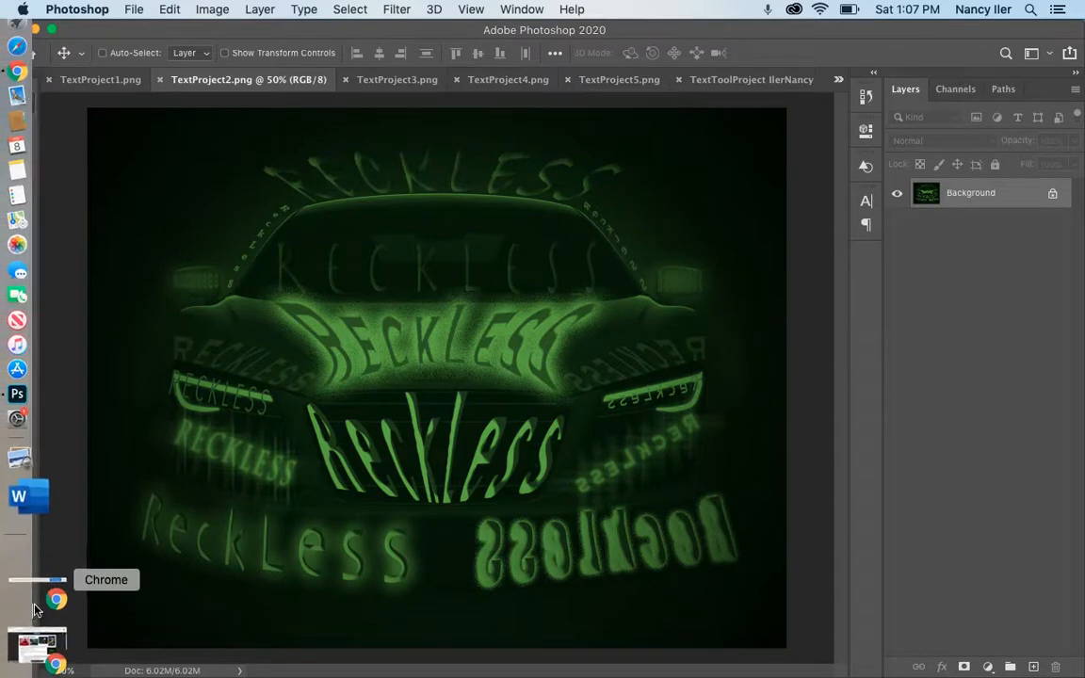
pyautogui.click(37, 605)
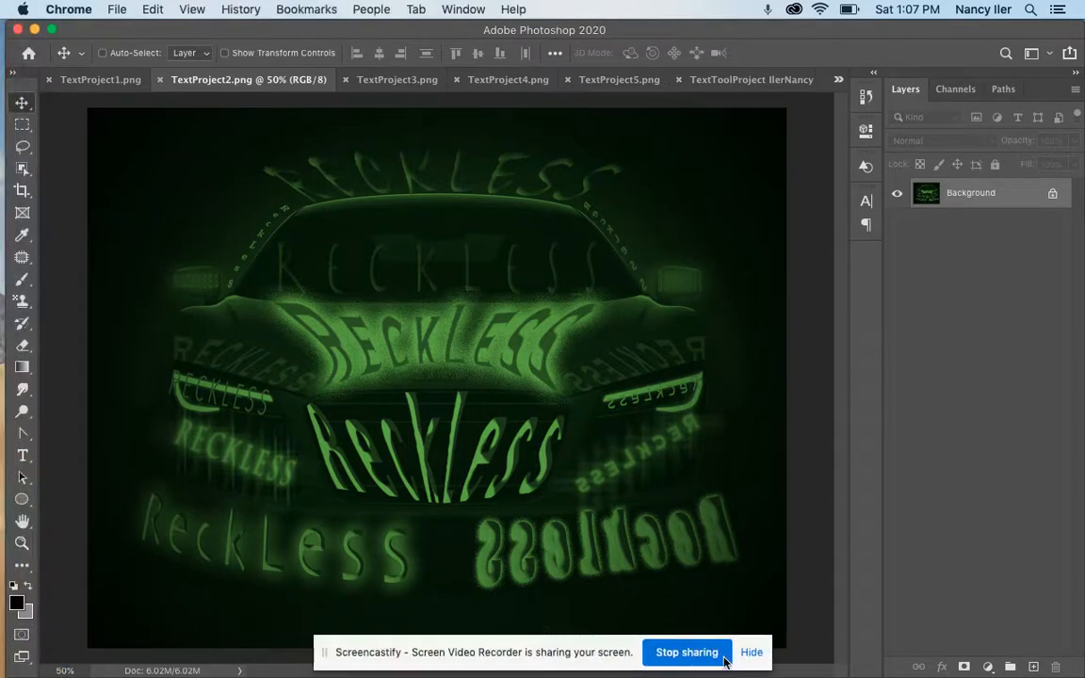